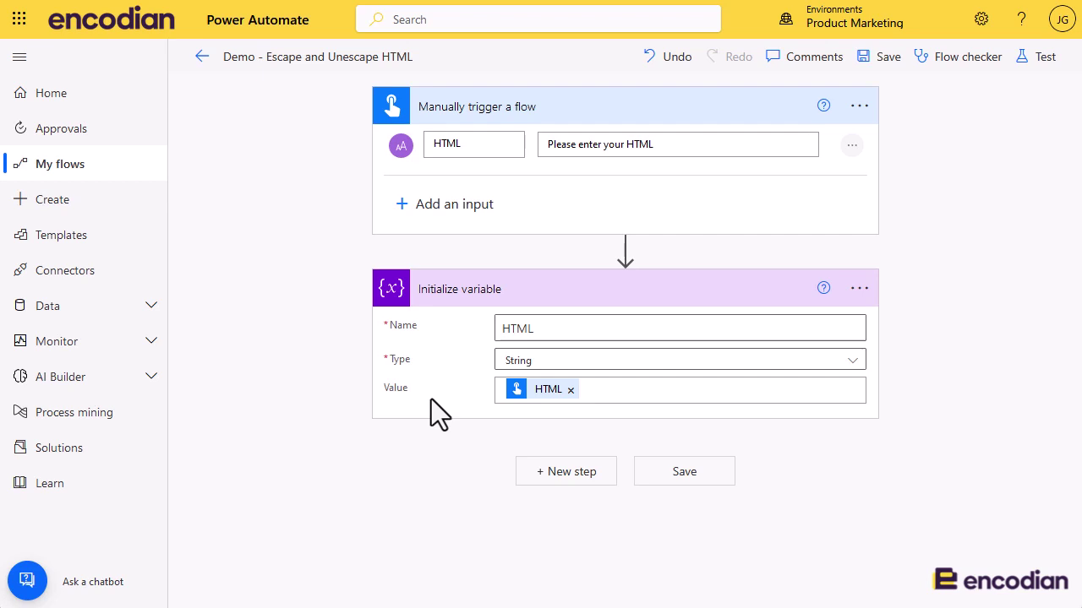
Add Encodian's Utility - Escape HTML action at the end of the flow, with the HTML variable as its input
click(583, 471)
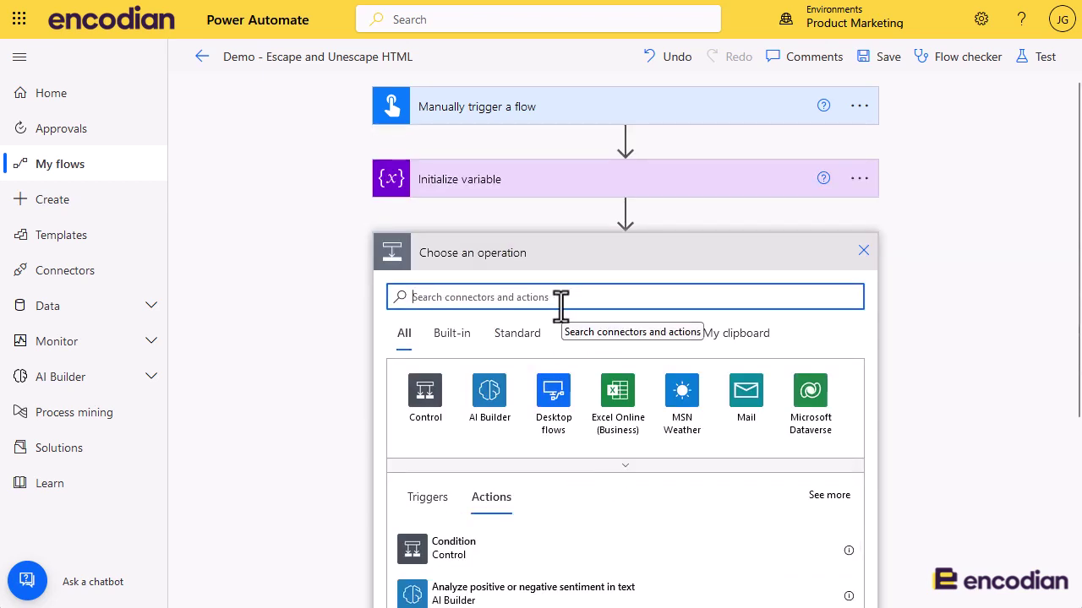
text(escape)
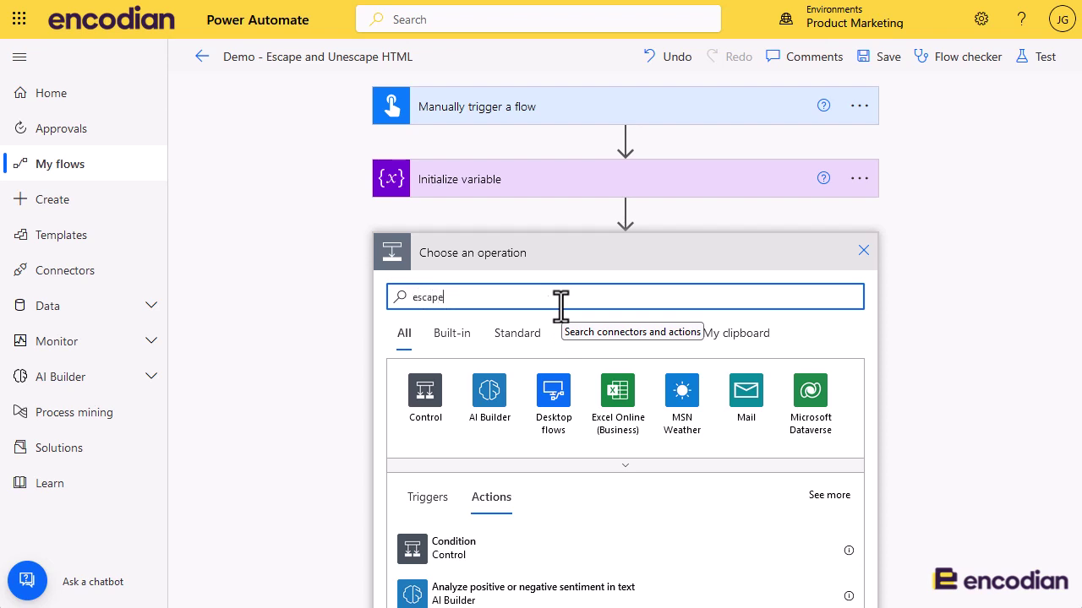
click(533, 545)
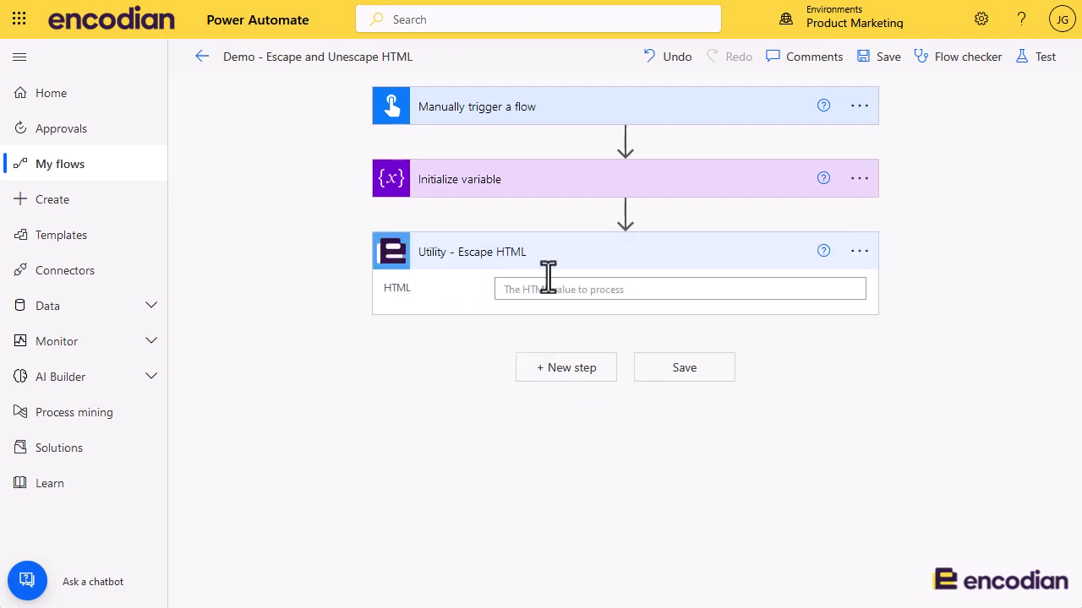
click(573, 292)
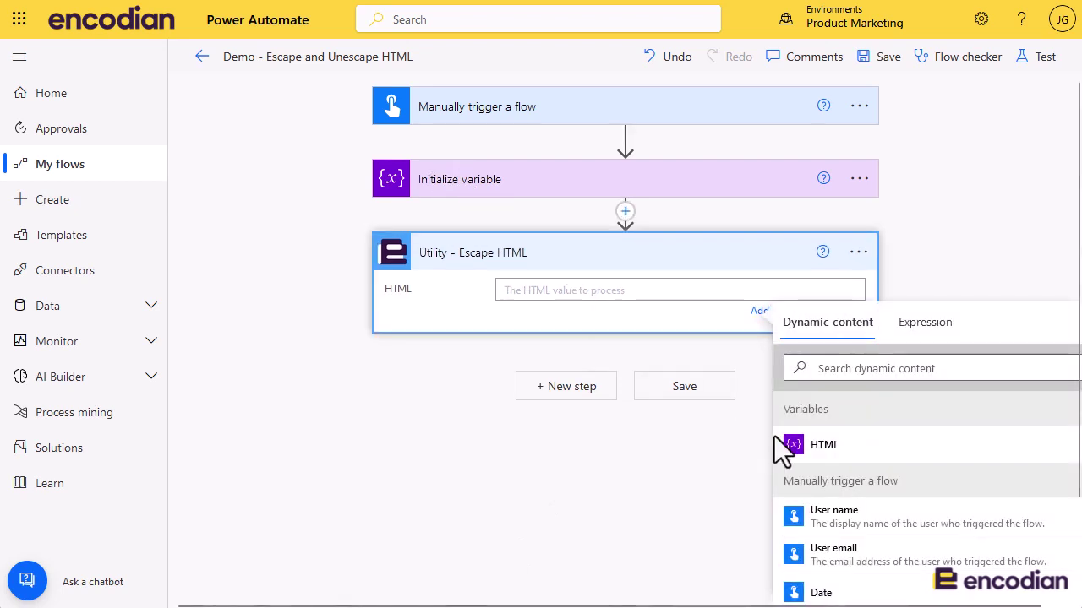
click(870, 446)
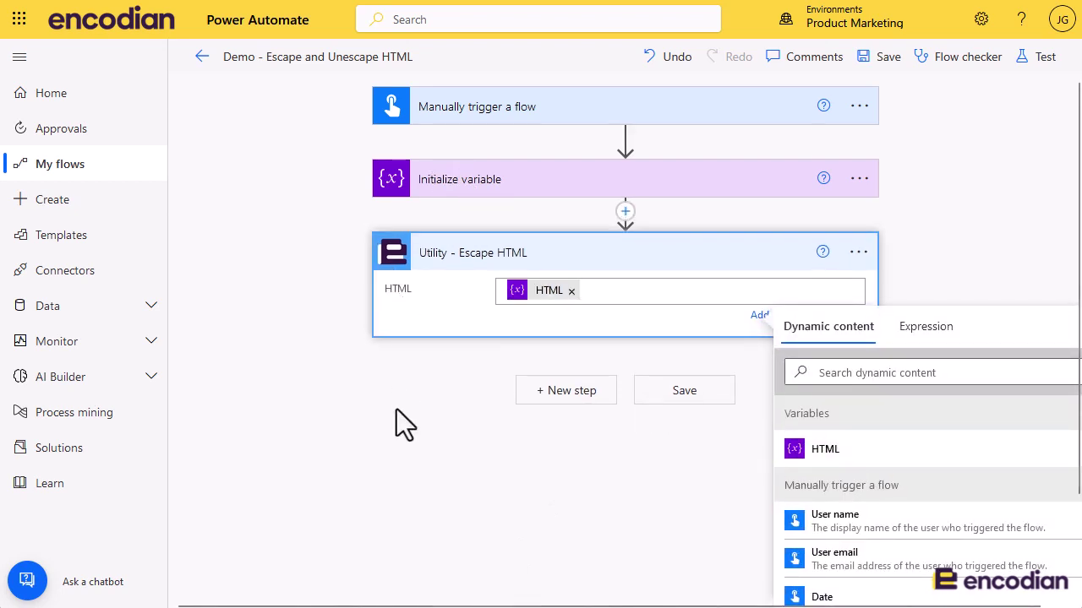
Add a Set variable action after the Escape HTML action
click(524, 394)
click(560, 389)
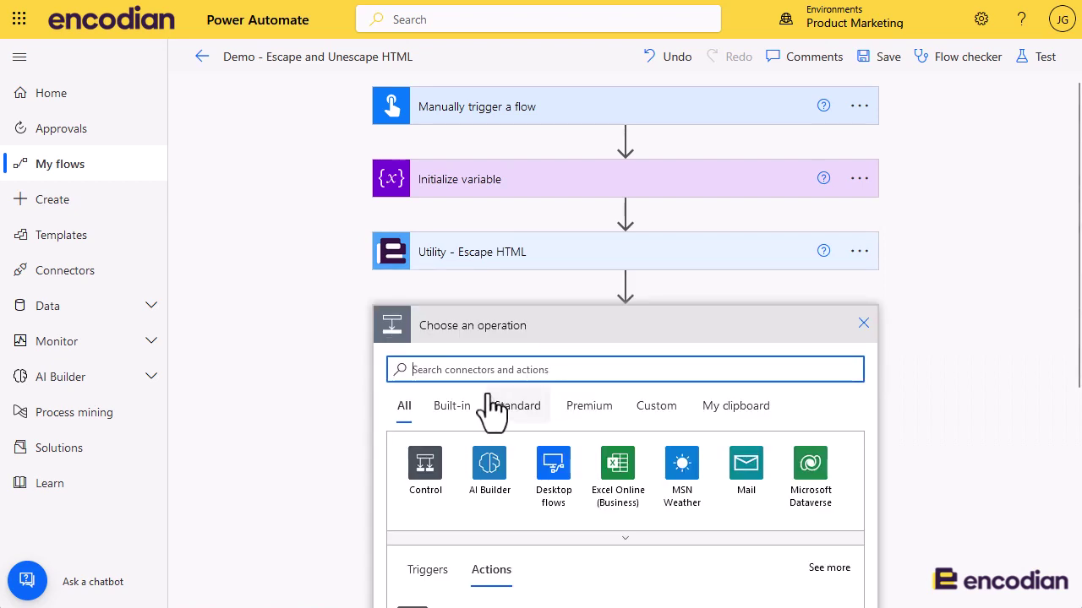
text(set vari)
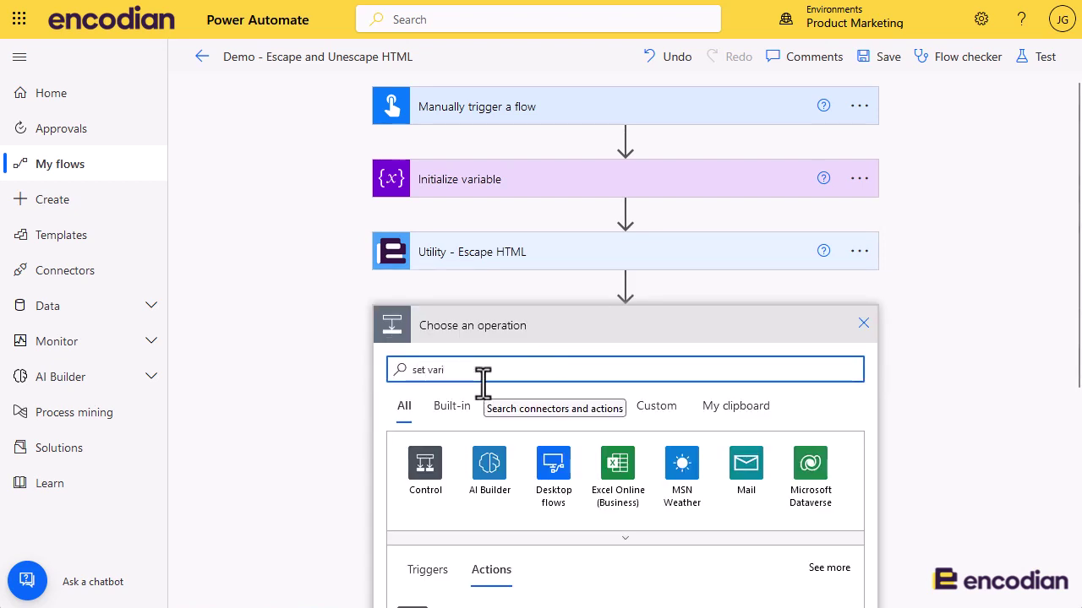
scroll(571, 483, down, 5)
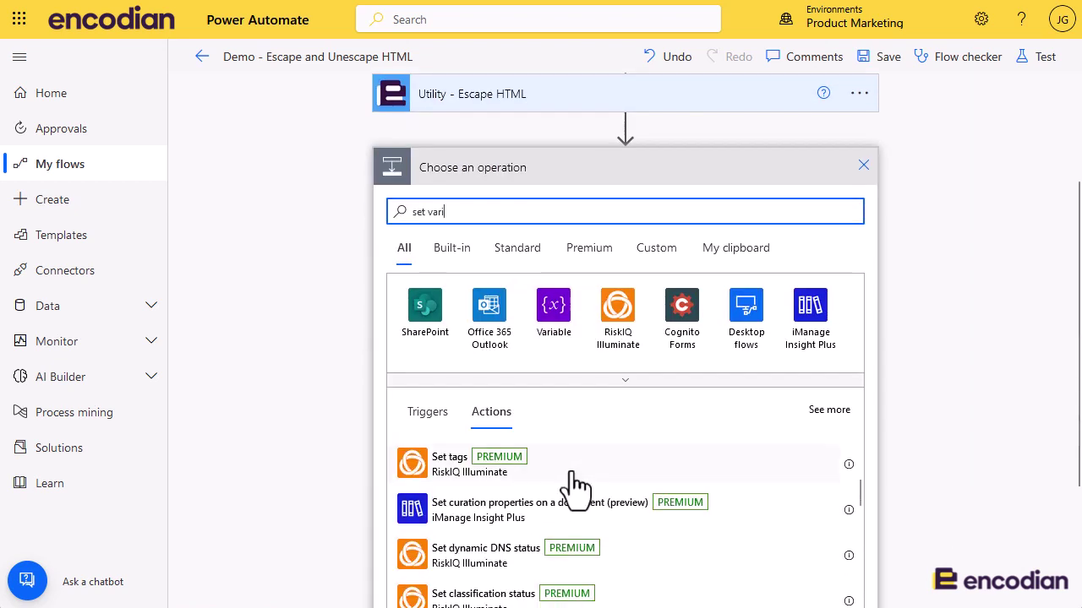
text(i)
click(457, 532)
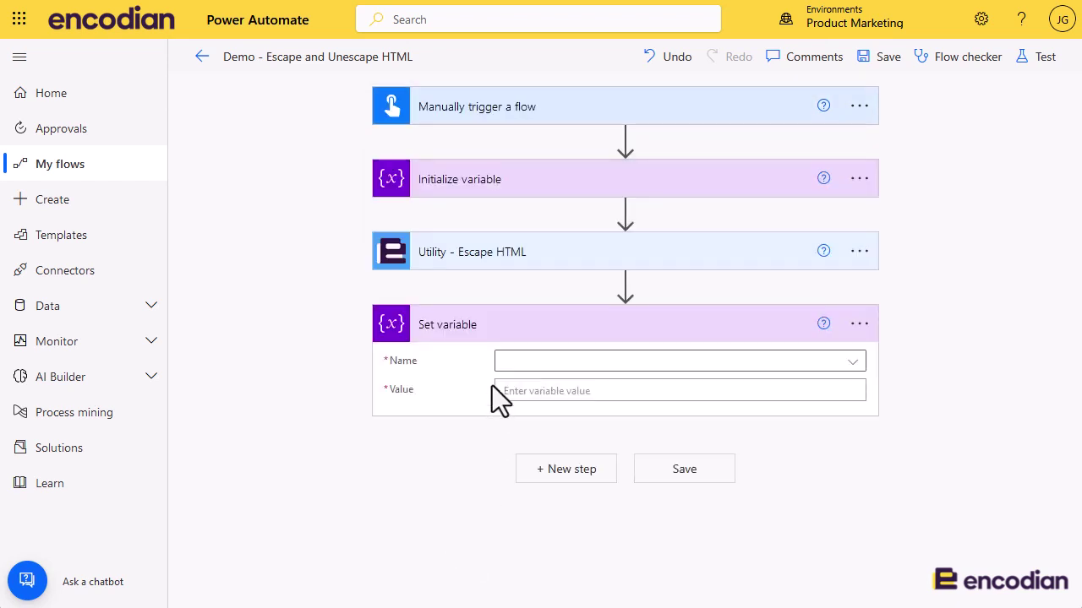
Configure the Set variable action to assign the Escape HTML action's Result to the HTML variable
click(540, 362)
click(545, 414)
click(543, 391)
scroll(1002, 499, down, 3)
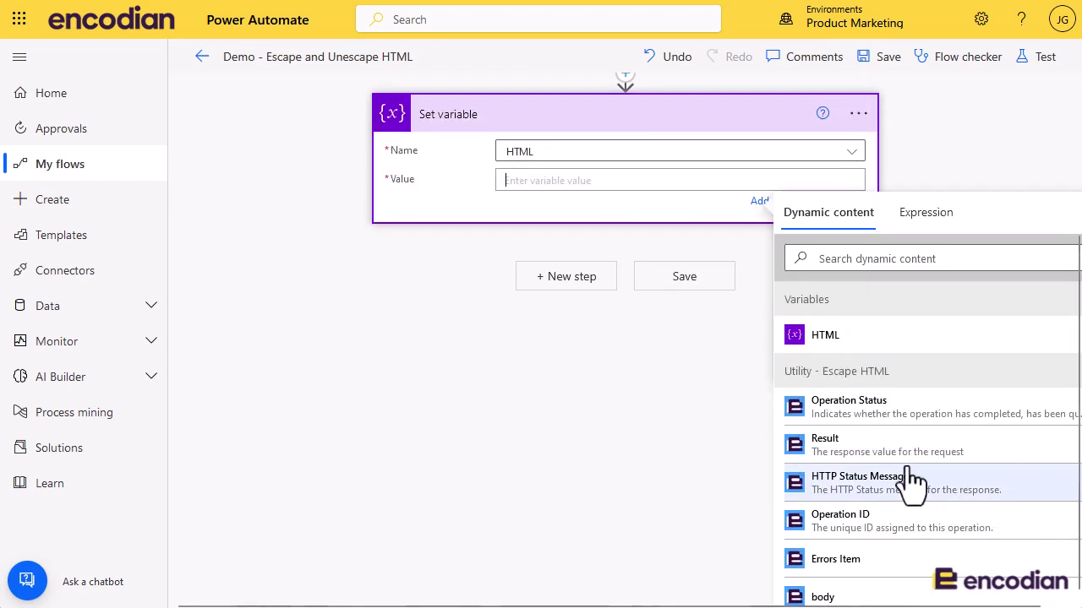
scroll(911, 486, up, 1)
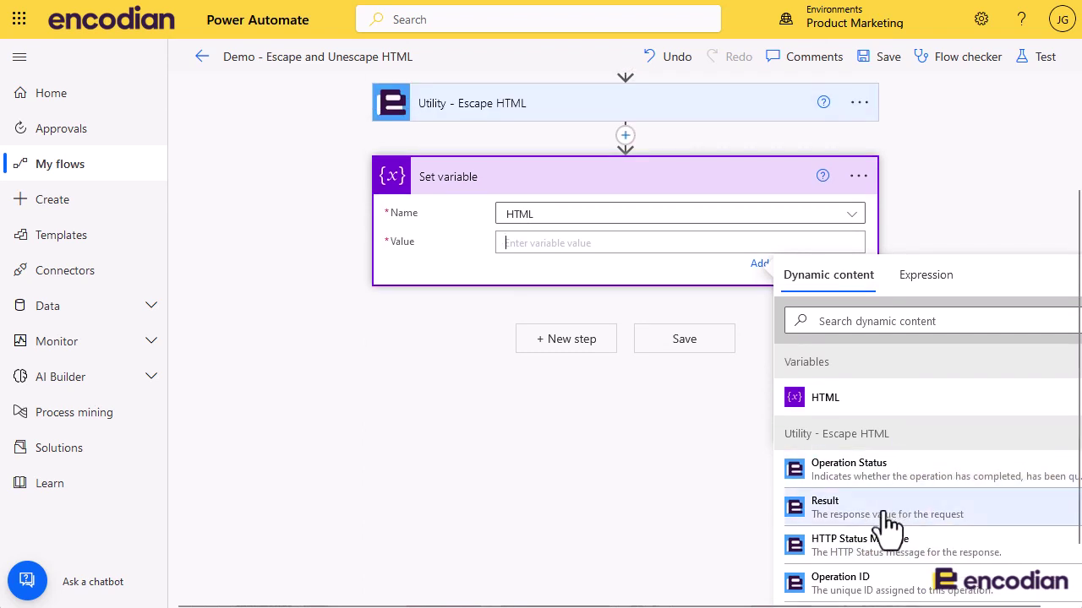
click(884, 515)
scroll(614, 469, up, 2)
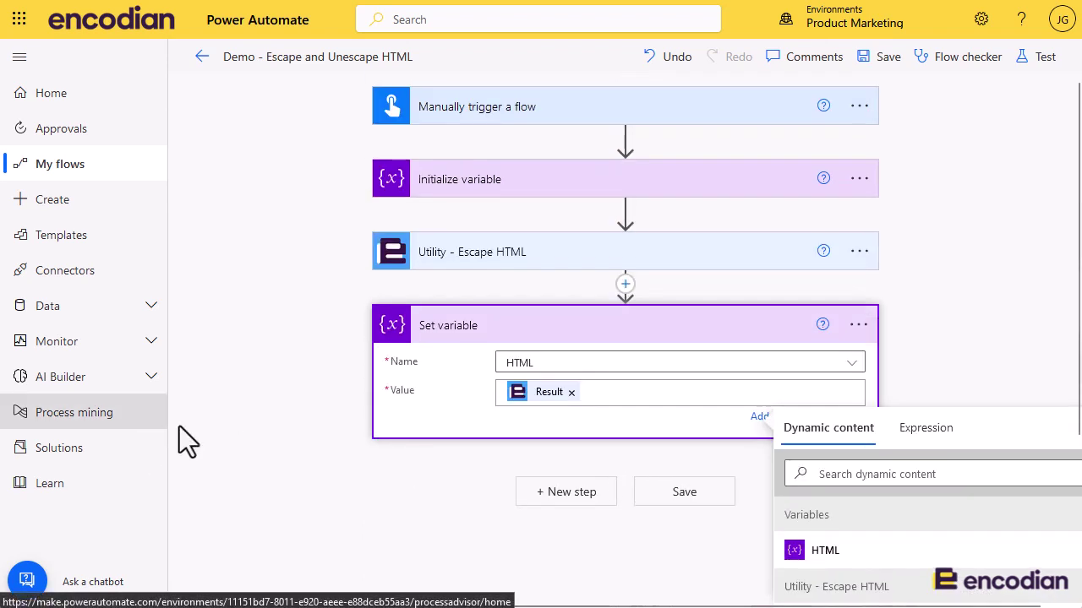
click(238, 420)
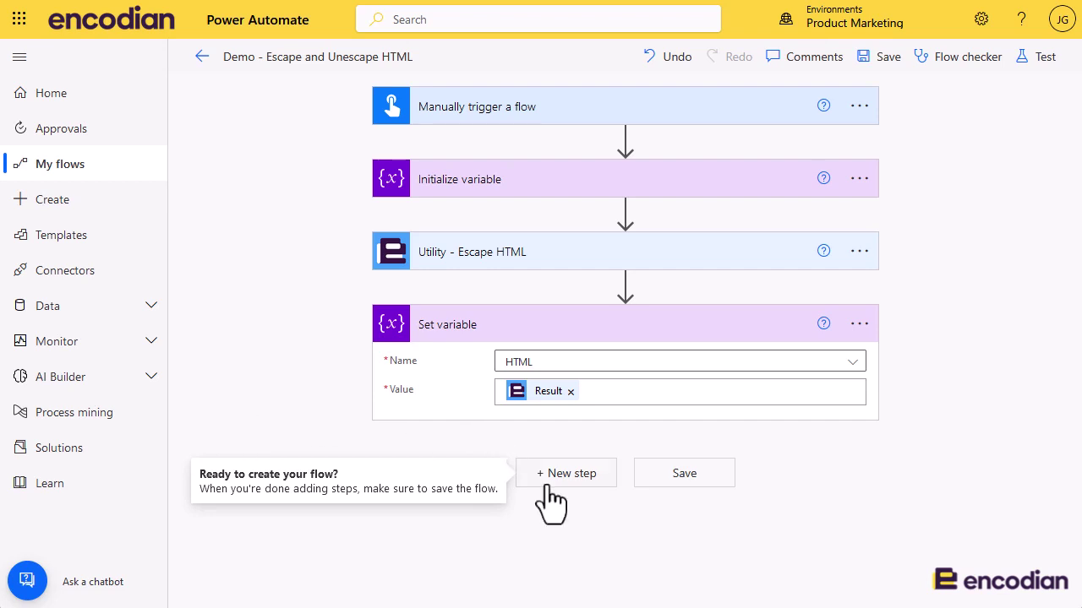
Add Encodian's Utility - Unescape HTML action after the Set variable action, with the HTML variable as its input
click(573, 479)
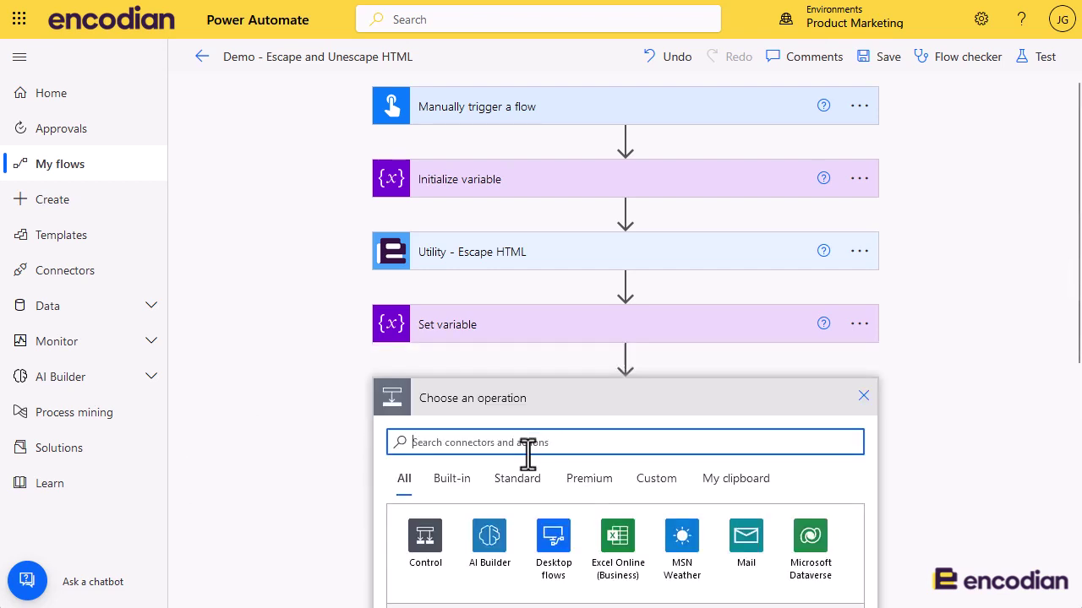
text(unescape)
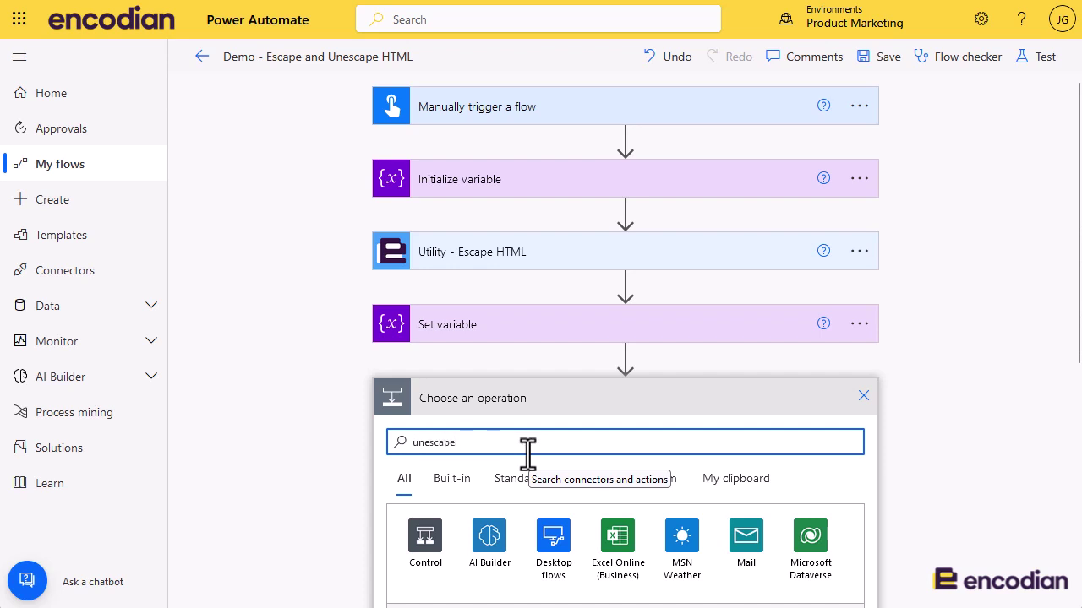
scroll(541, 574, down, 2)
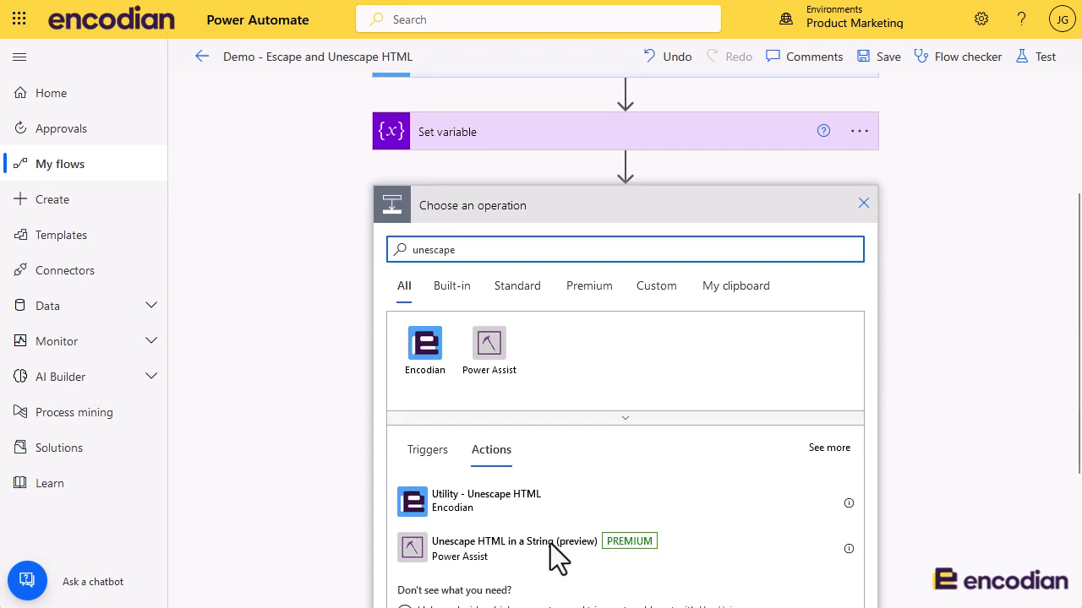
click(486, 501)
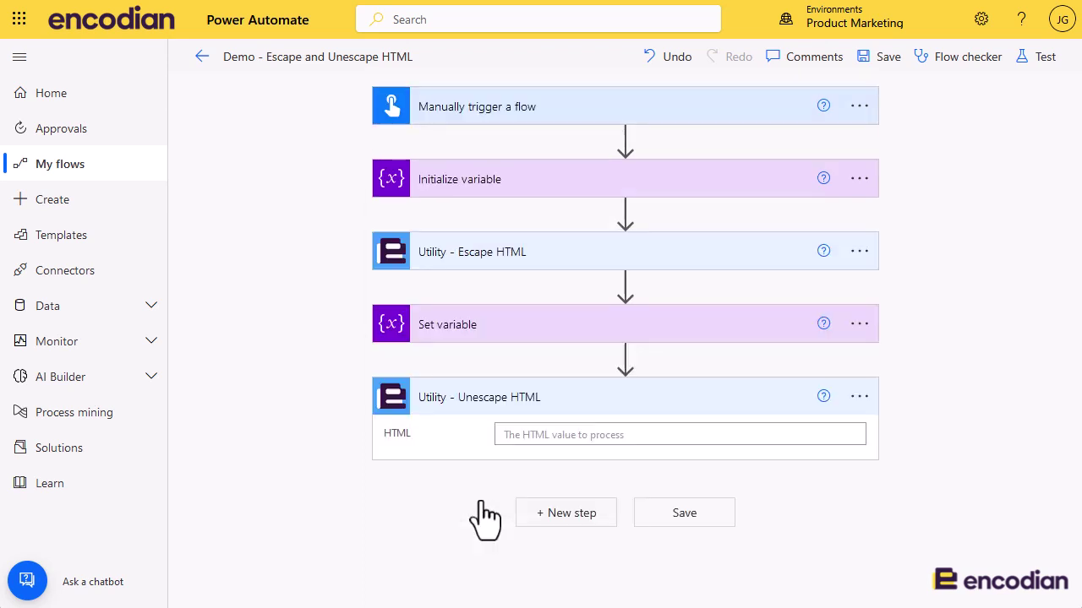
click(567, 436)
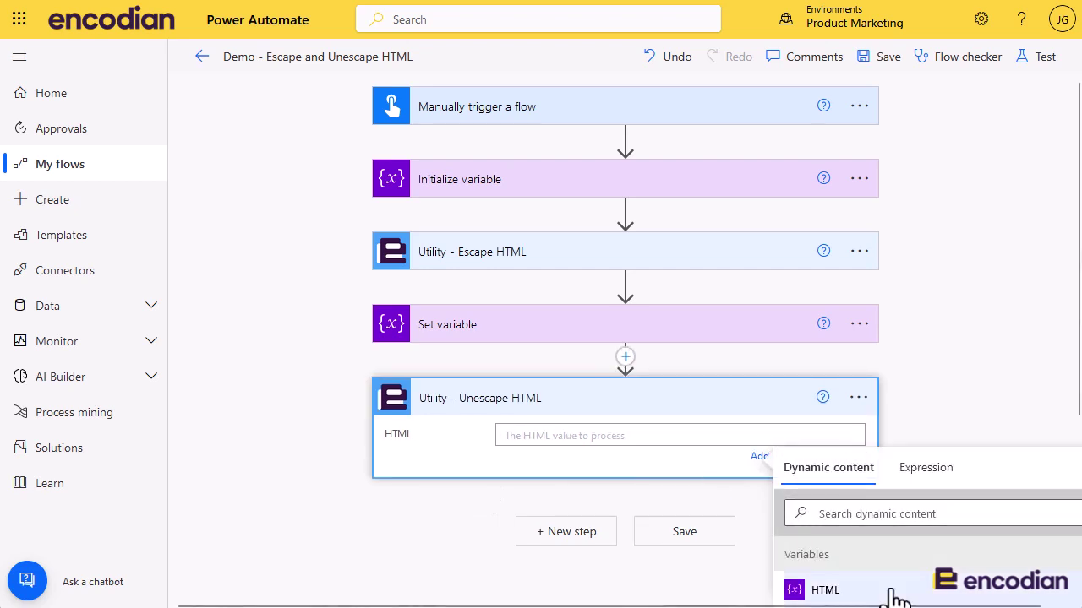
click(894, 594)
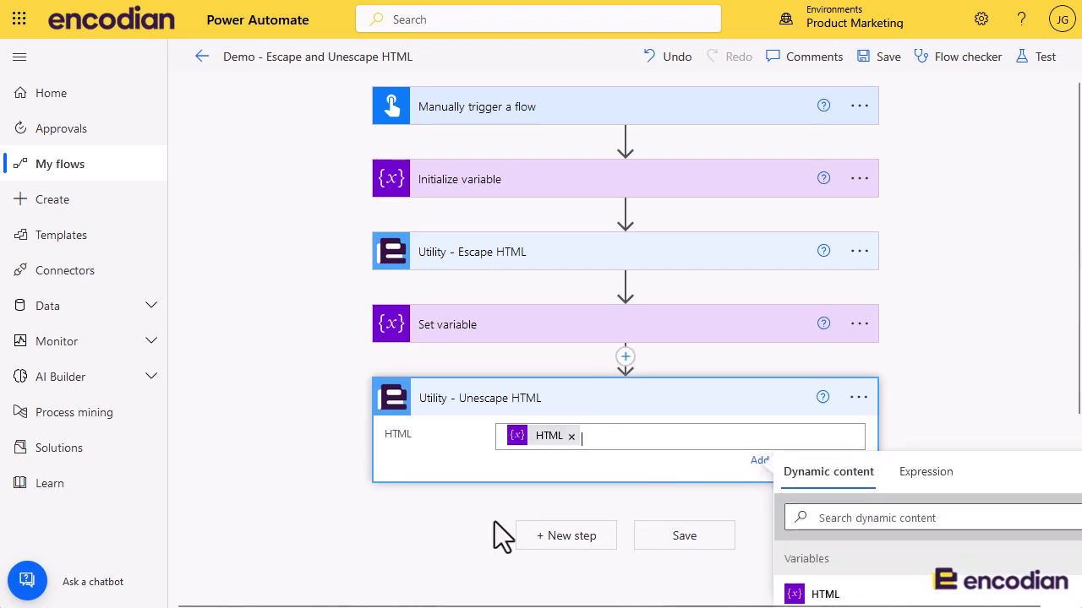
Add a second Set variable action after the Unescape HTML action and choose the HTML variable as its name
click(545, 537)
text(set variable)
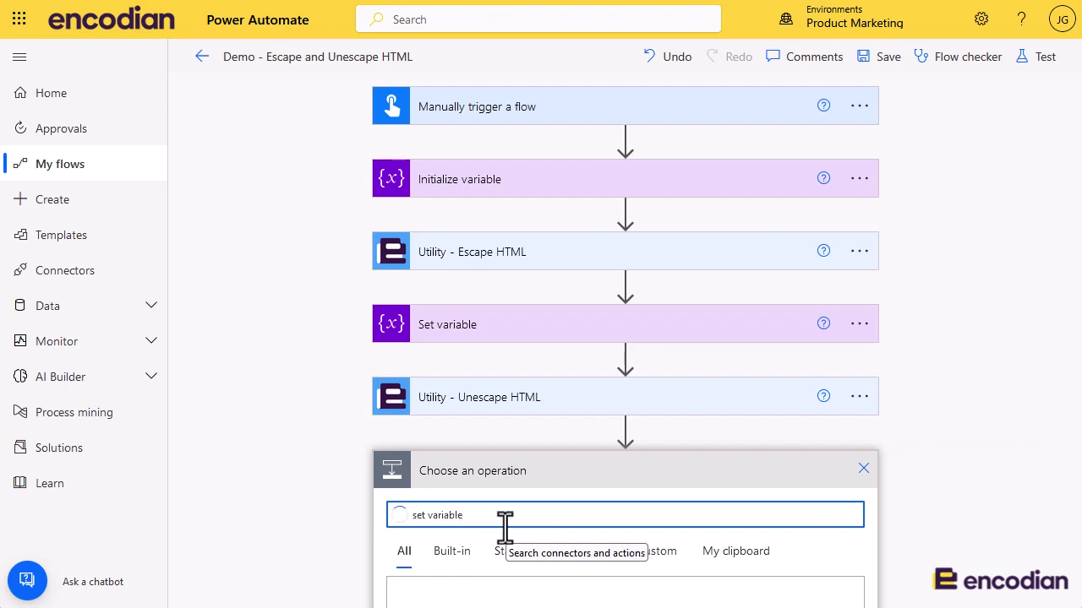
click(466, 395)
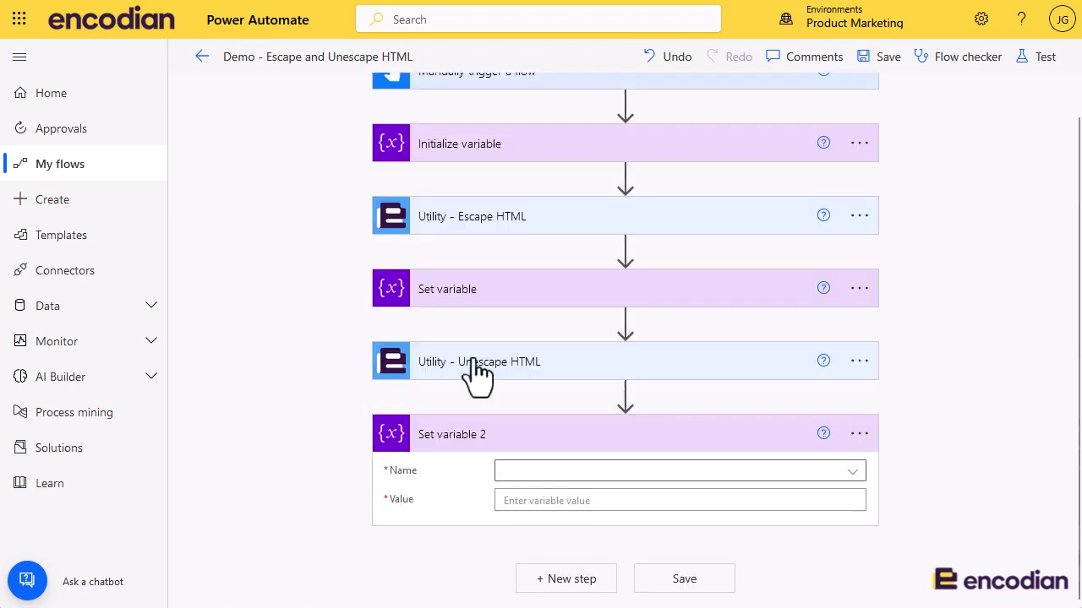
click(553, 473)
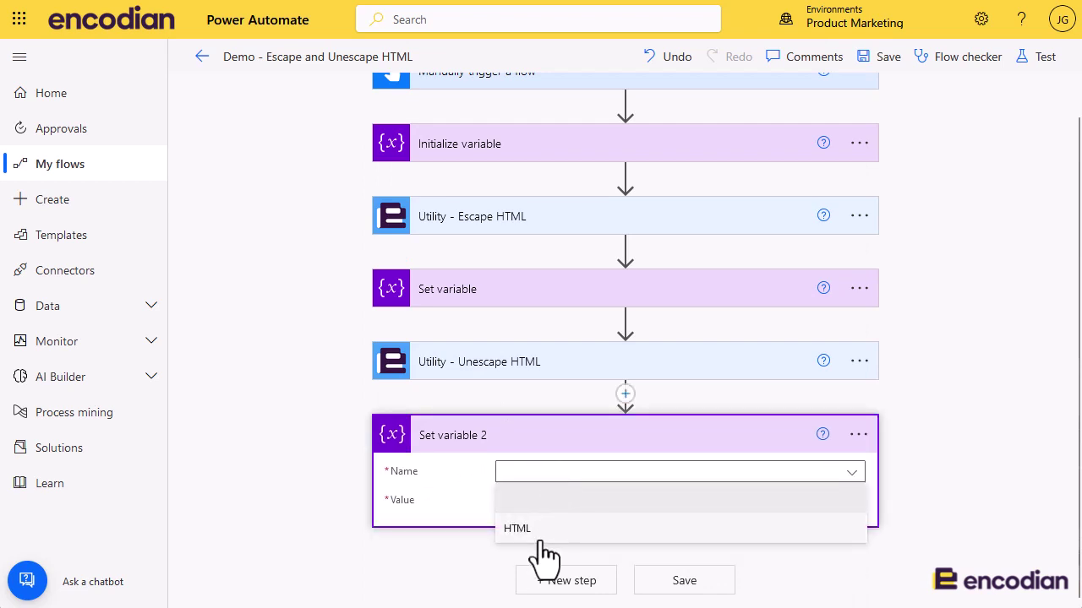
click(535, 533)
Set the second Set variable action's value to the Result of the Unescape HTML action
click(550, 502)
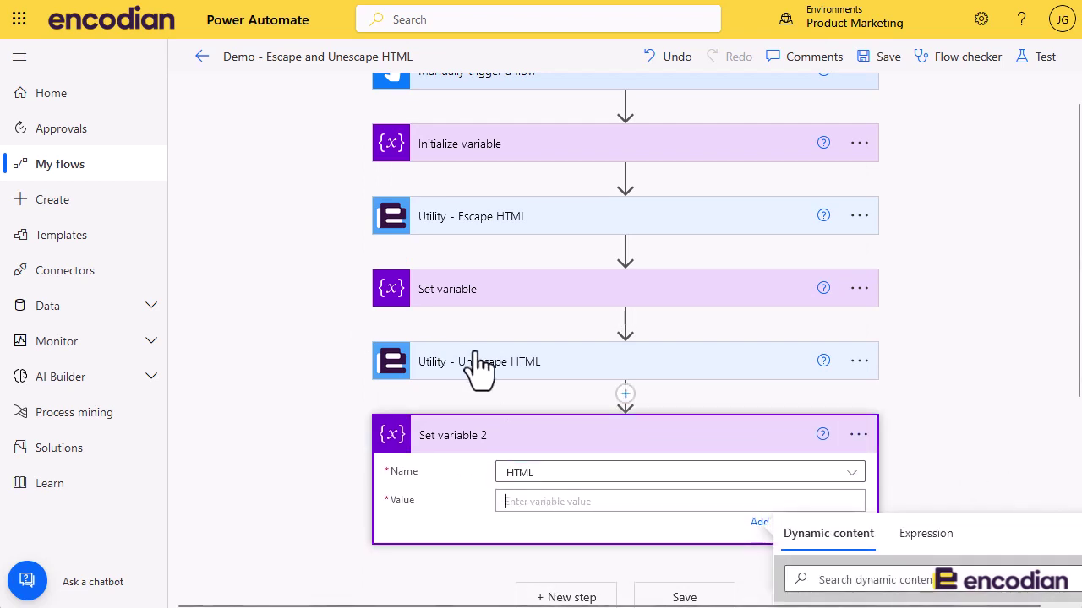
scroll(972, 478, down, 2)
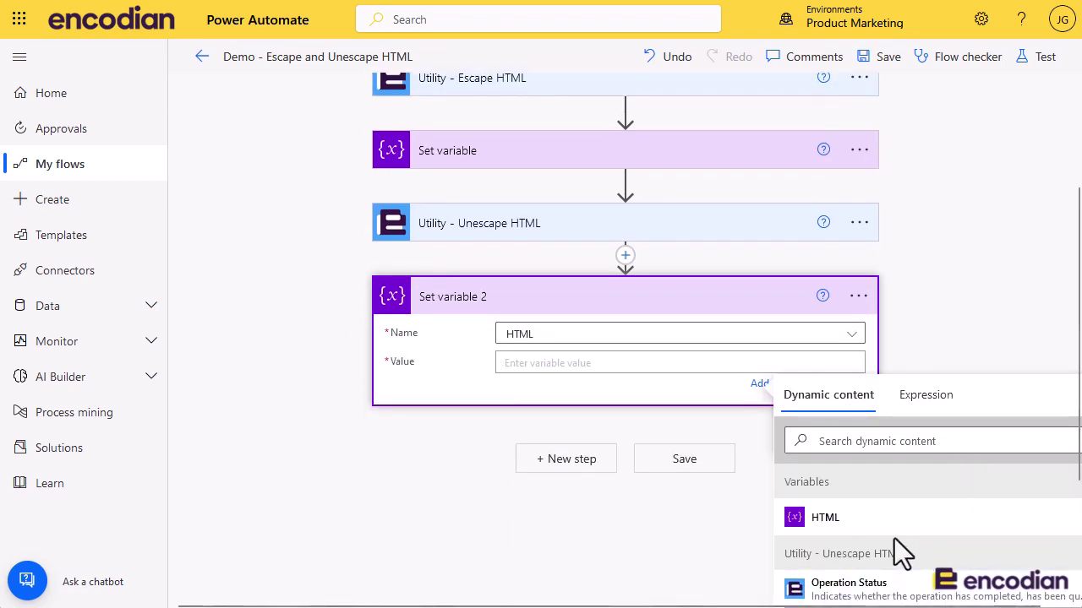
scroll(894, 538, down, 2)
scroll(918, 560, up, 1)
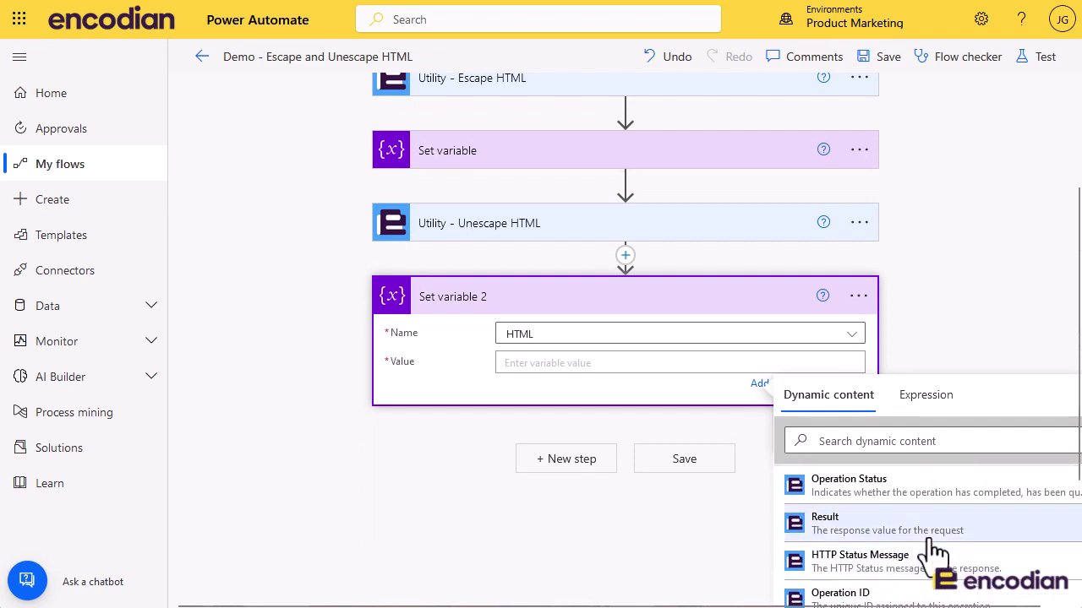
scroll(935, 554, up, 1)
click(884, 580)
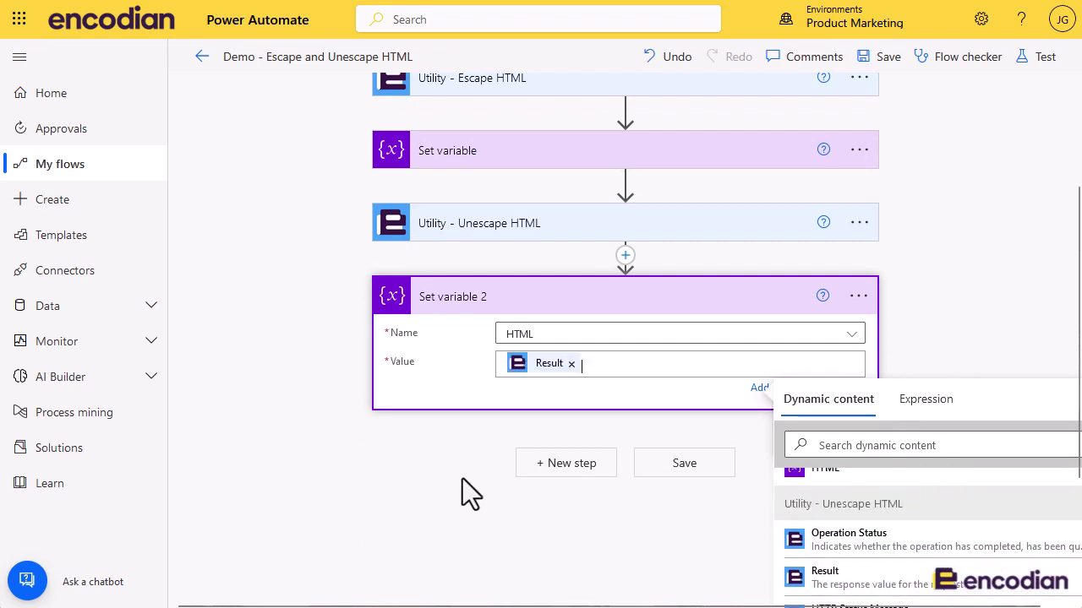
click(345, 456)
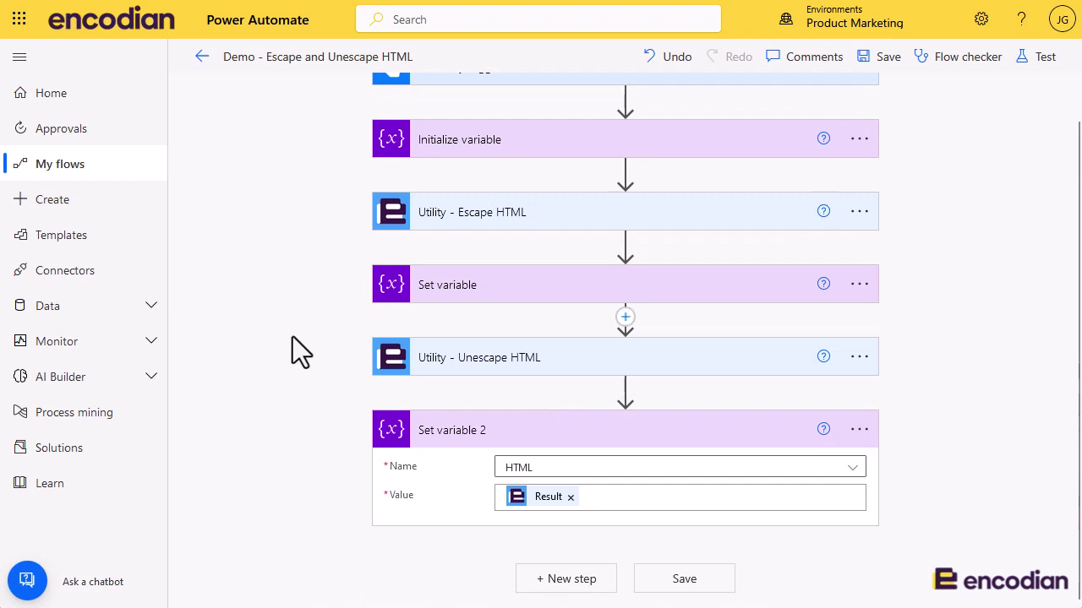
Save the flow and start a manual test of it
scroll(302, 350, up, 1)
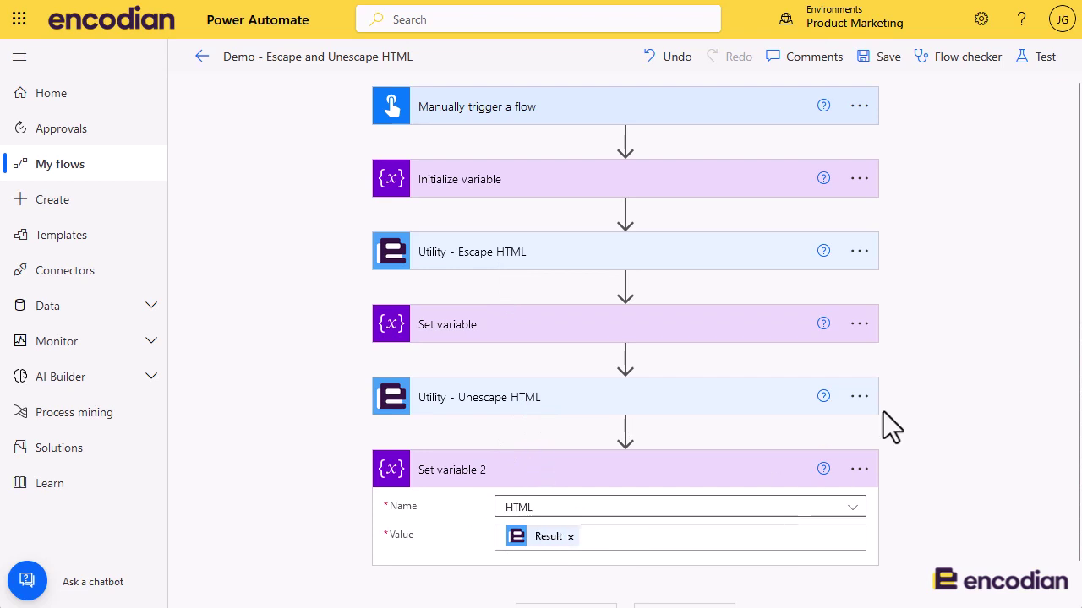
click(1043, 59)
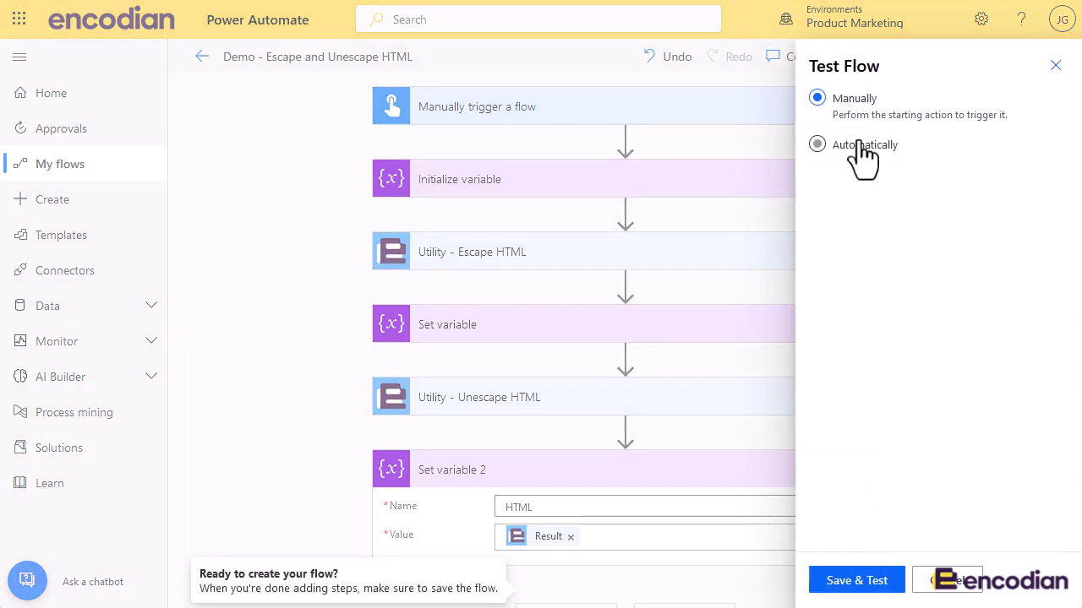
click(849, 581)
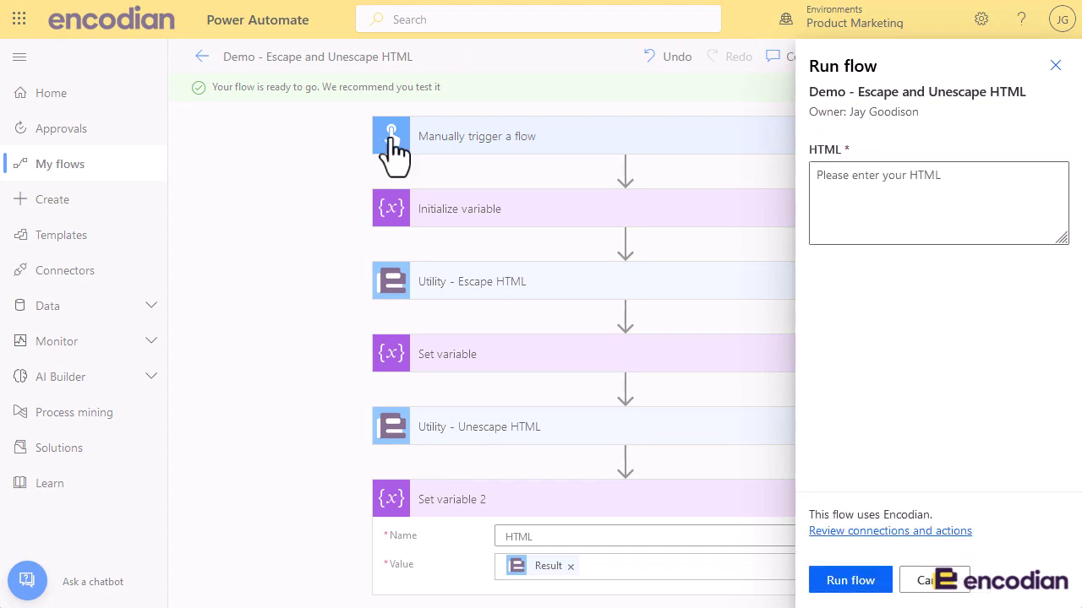
Run the flow with a sample HTML document containing the heading "My First Heading" and the paragraph "My first paragraph."
click(899, 176)
text(<!DOCTYPE html> <html> <body> <h1>My First Heading</h1> <p>My first paragraph.</p> </body> </html>)
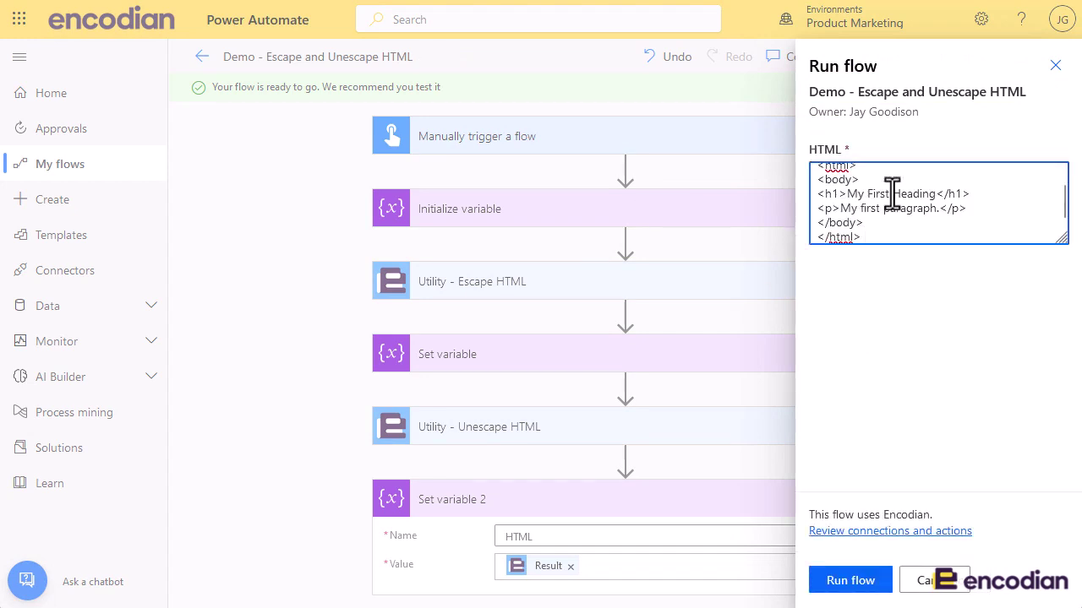
scroll(885, 218, up, 2)
scroll(887, 211, down, 2)
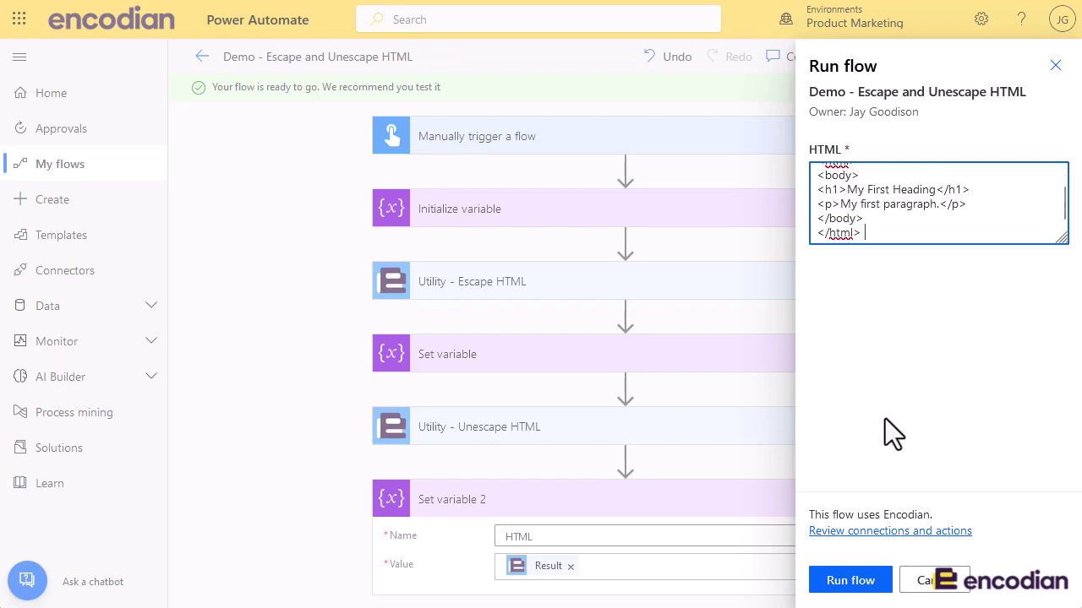
click(871, 581)
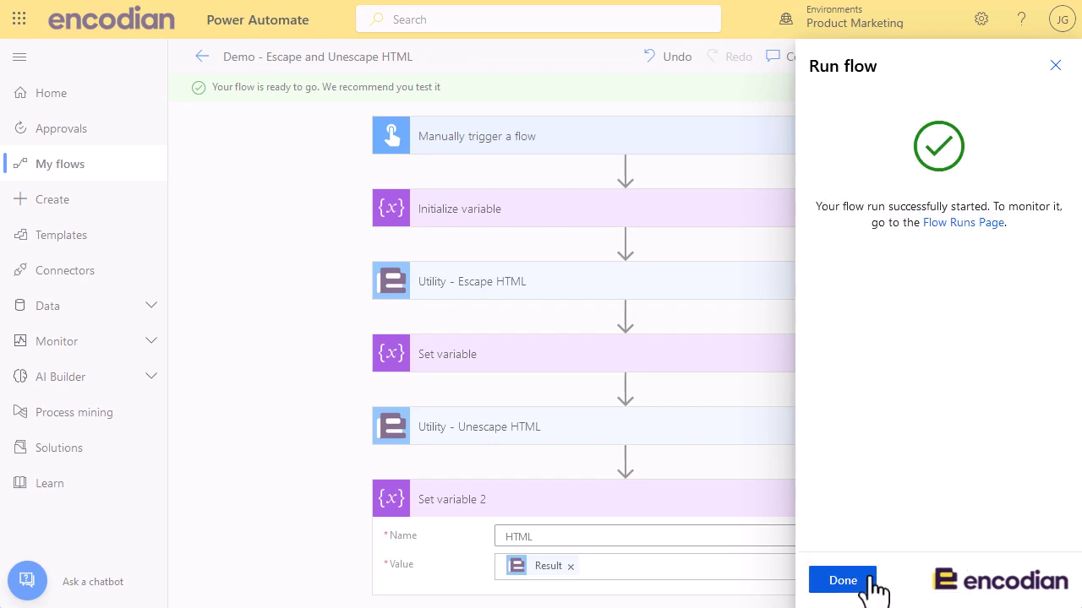
click(843, 581)
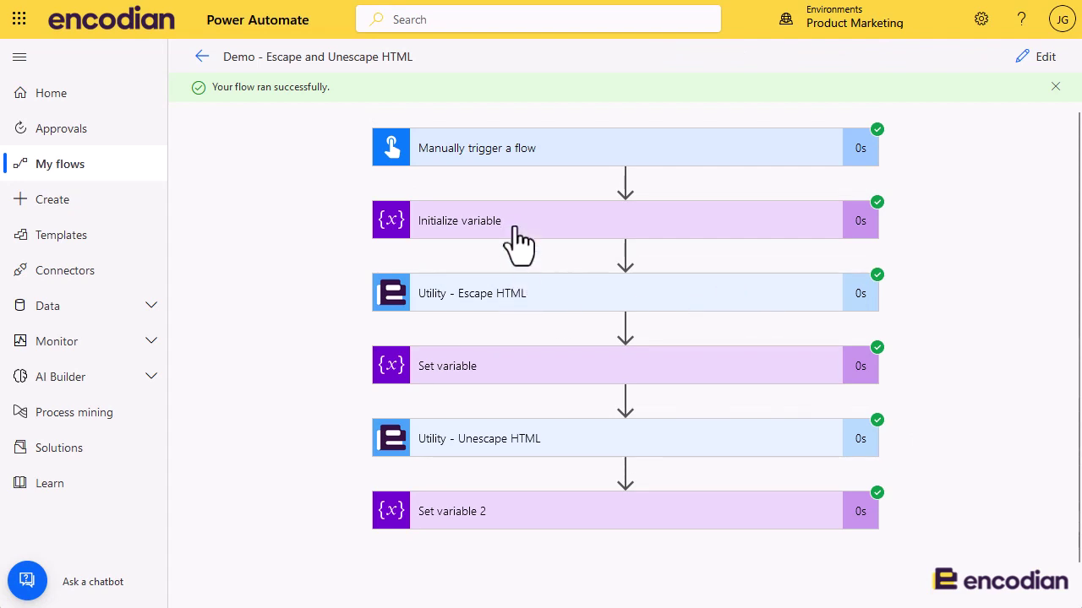
Inspect the initial value of the HTML variable and the escaped value stored by the first Set variable action in the run
click(517, 232)
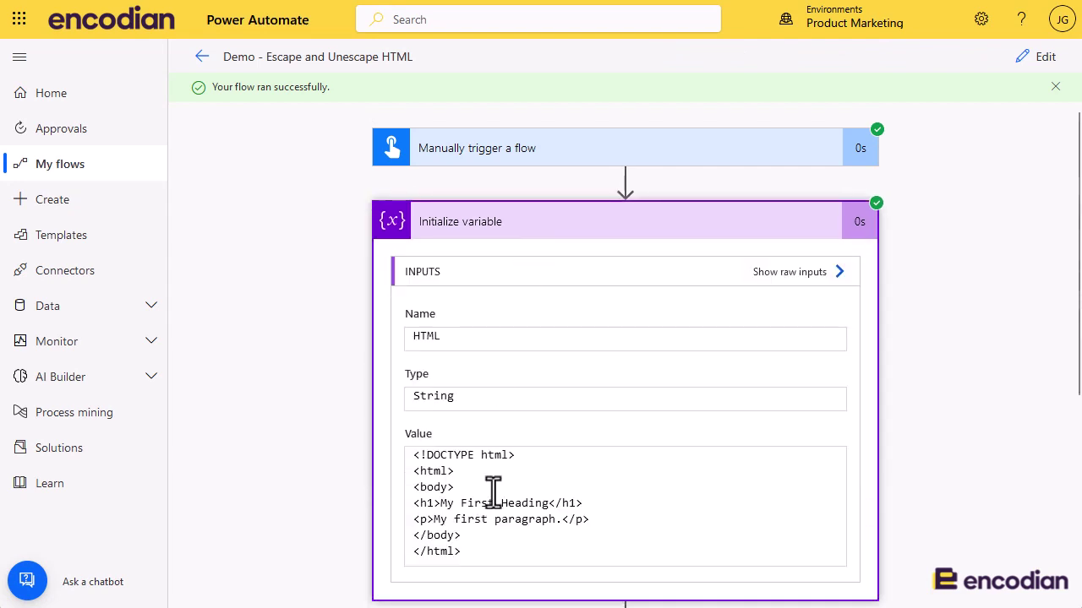
scroll(858, 414, down, 3)
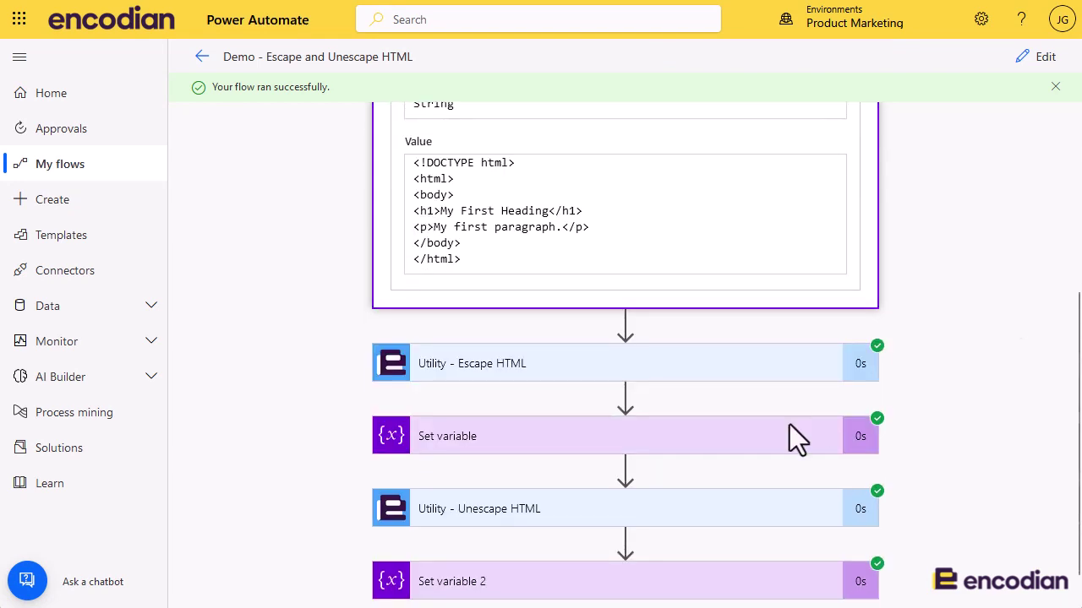
click(519, 448)
scroll(651, 440, down, 3)
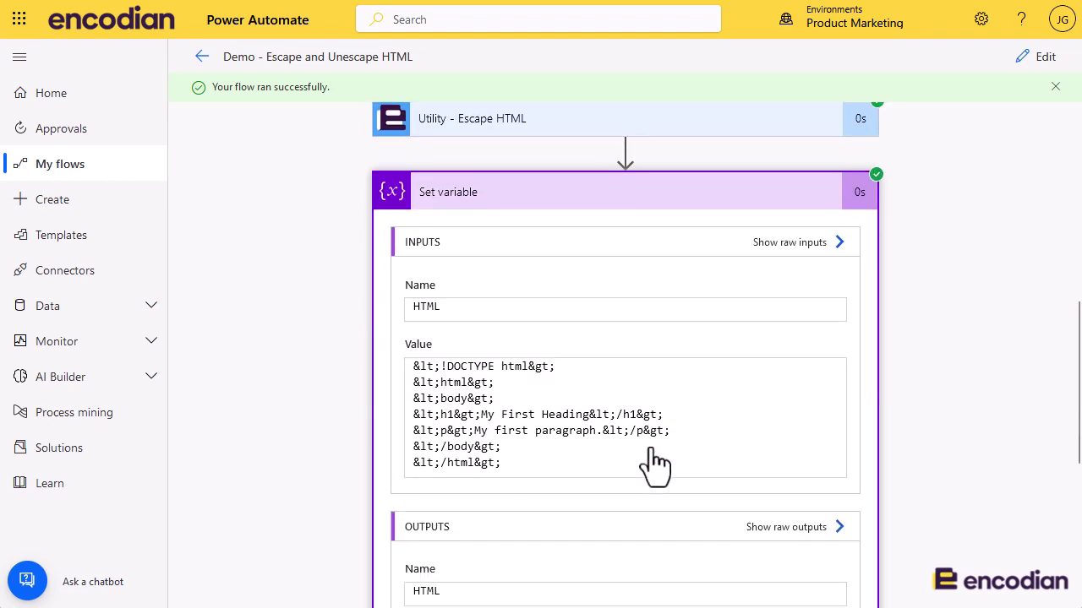
drag(529, 463, 422, 364)
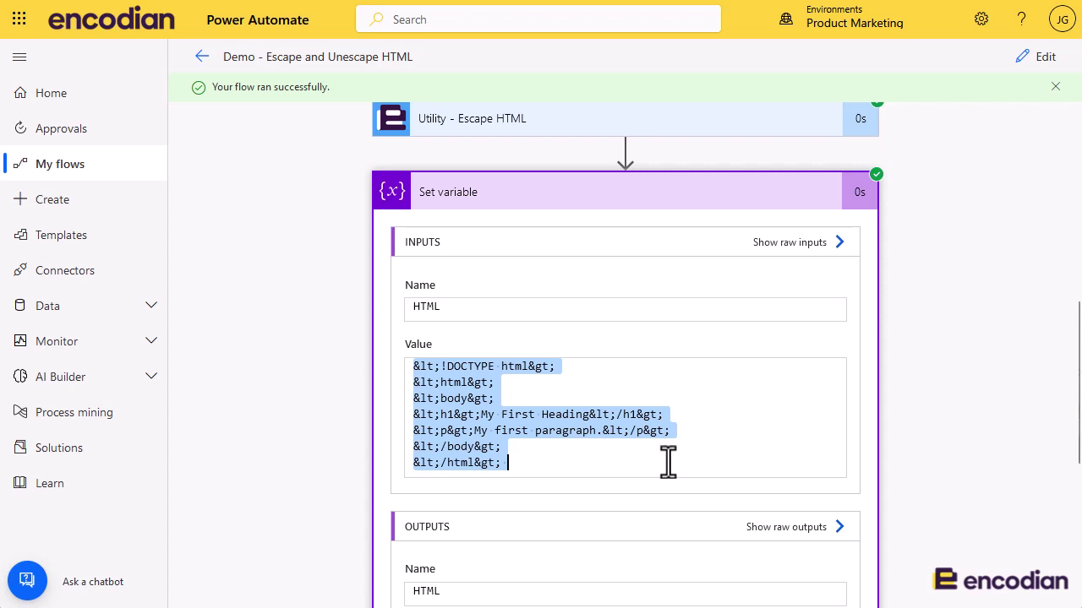
scroll(962, 465, down, 5)
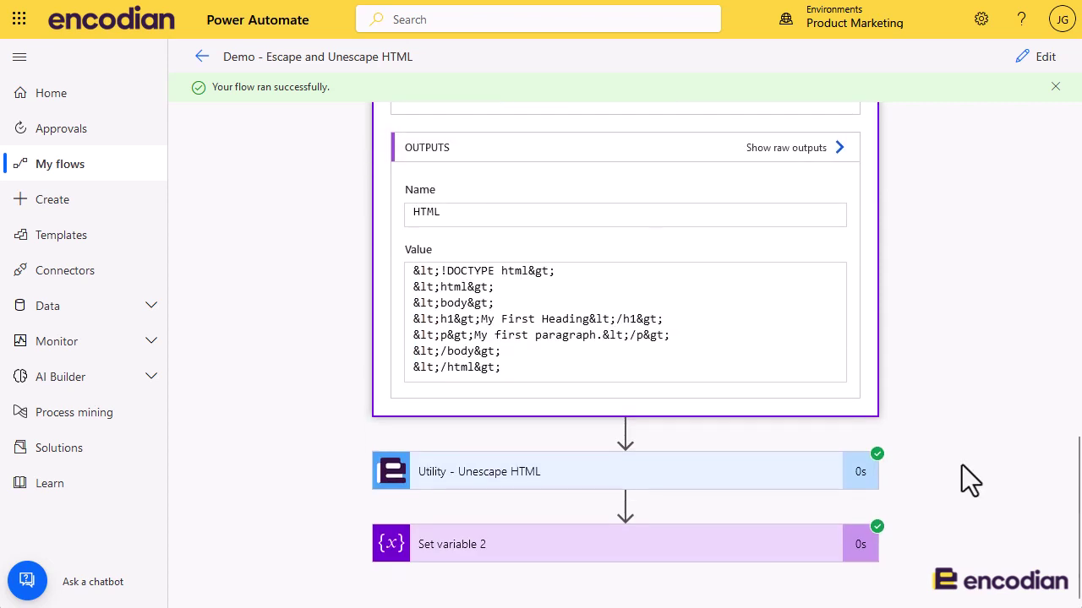
Examine the inputs and outputs of the Set variable 2 action in the run
click(554, 545)
scroll(646, 520, down, 3)
scroll(647, 520, down, 3)
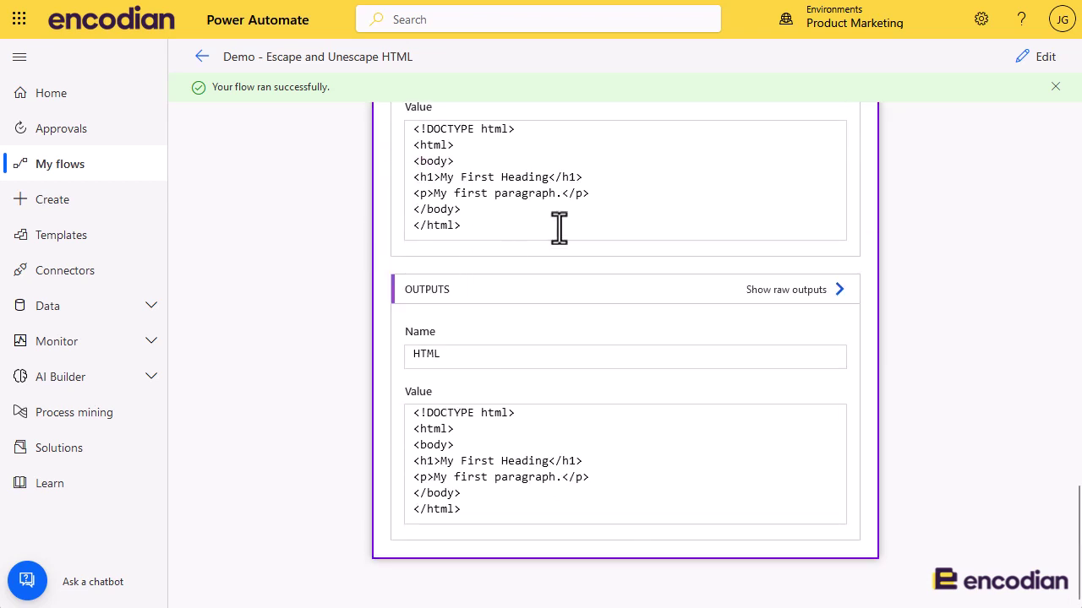
Examine the Unescape HTML action's input, reveal its additional outputs and select the full Result text
scroll(792, 295, up, 5)
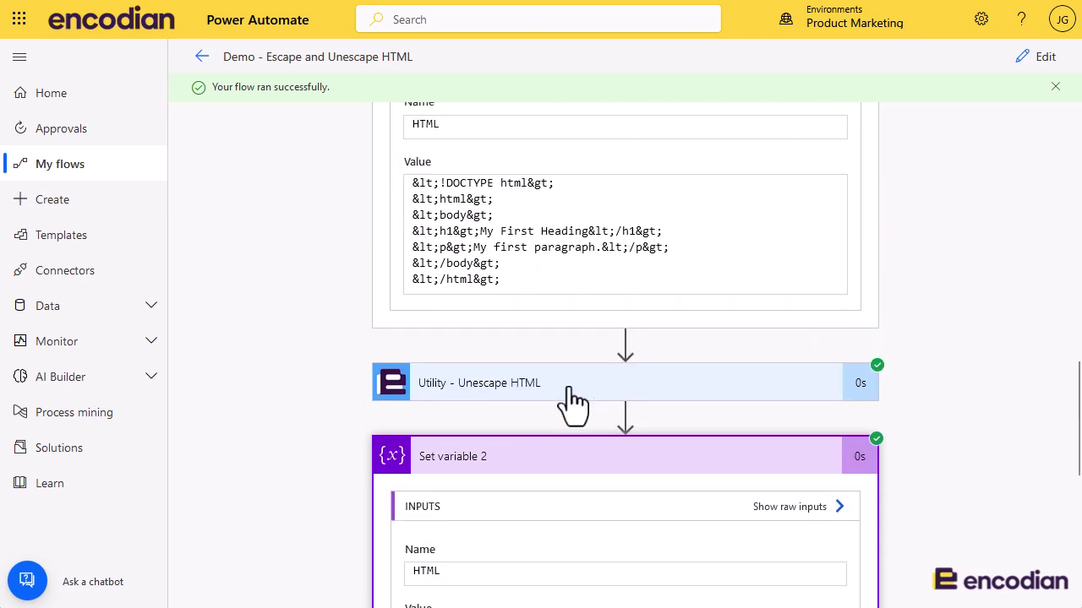
click(575, 382)
scroll(584, 338, down, 3)
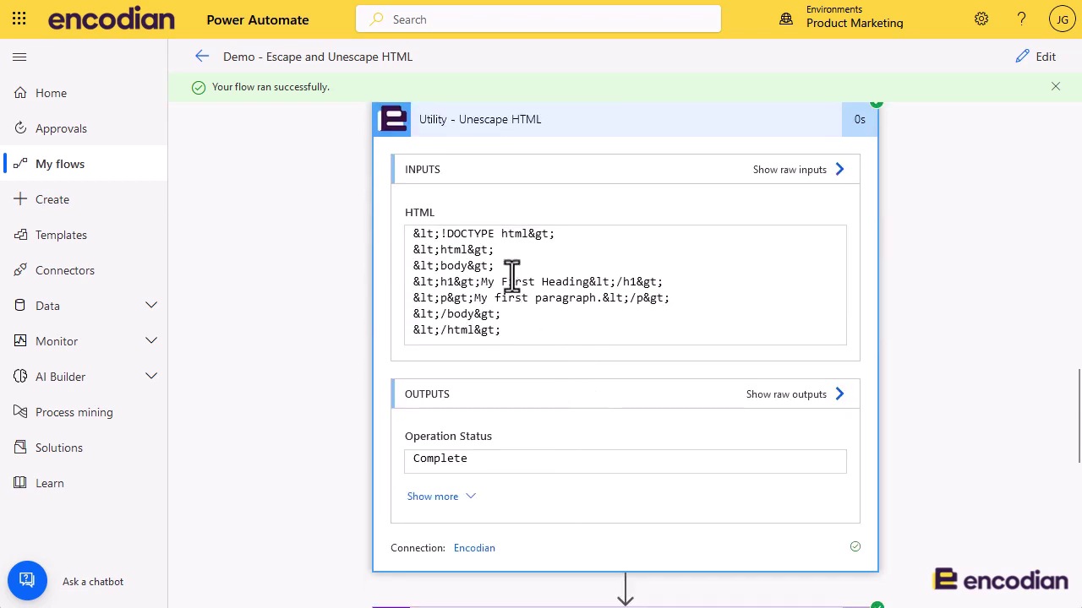
click(432, 502)
scroll(498, 507, down, 2)
click(507, 439)
key(ctrl+a)
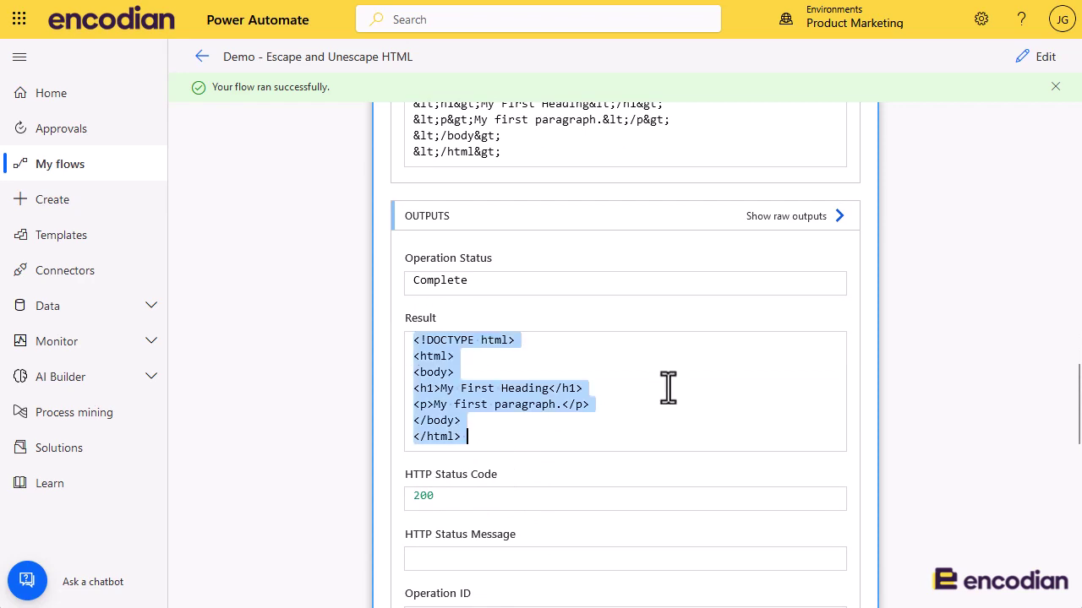
Examine the Escape HTML action's HTML input and reveal its additional outputs to review the Result
drag(1077, 422, 1076, 302)
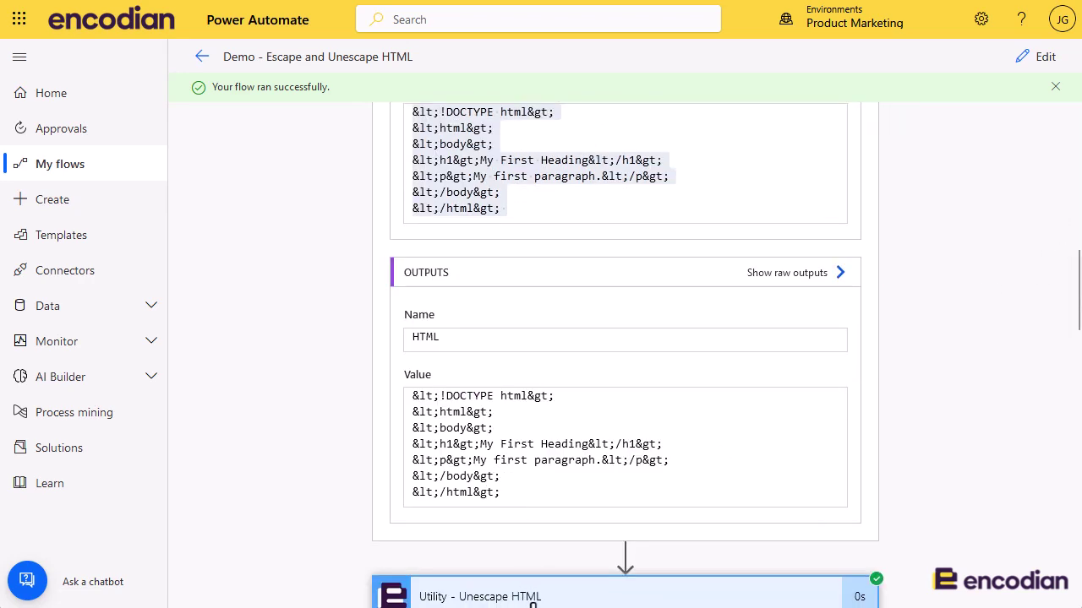
scroll(667, 558, down, 4)
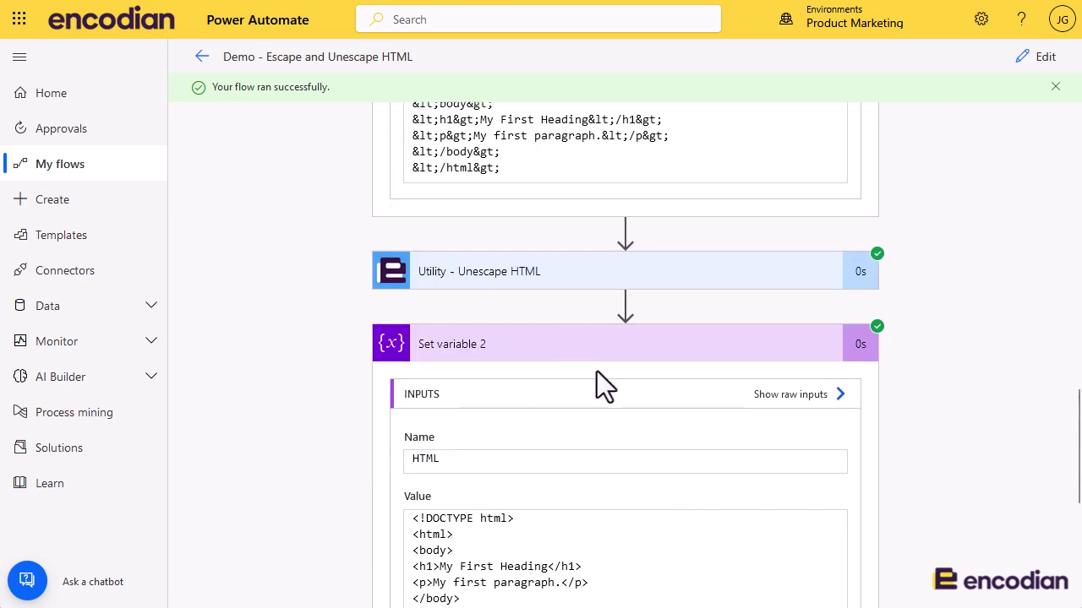
click(522, 279)
scroll(647, 338, up, 10)
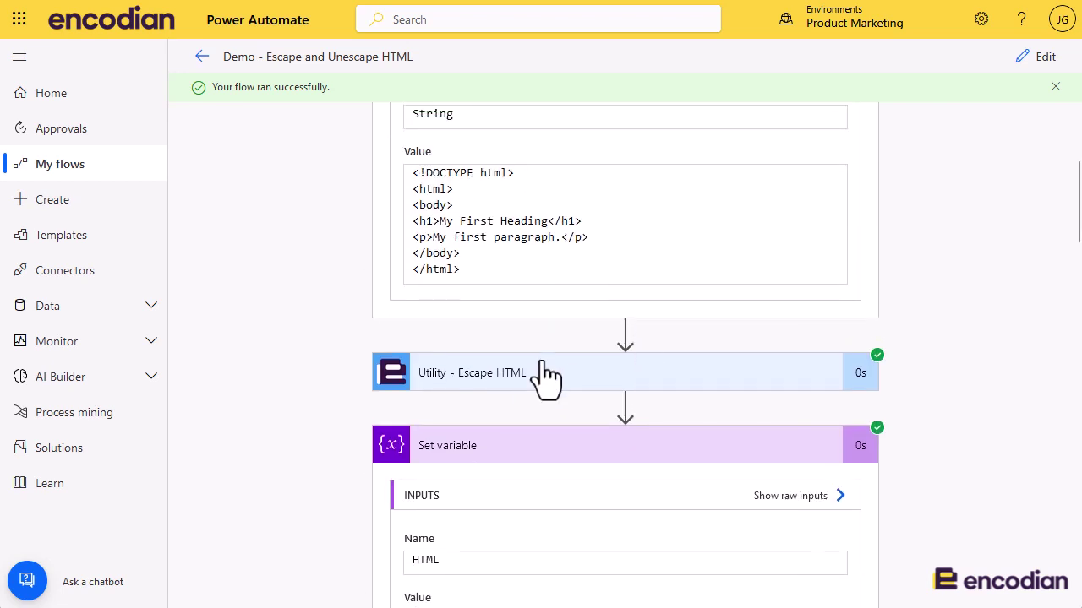
click(532, 384)
scroll(667, 431, down, 3)
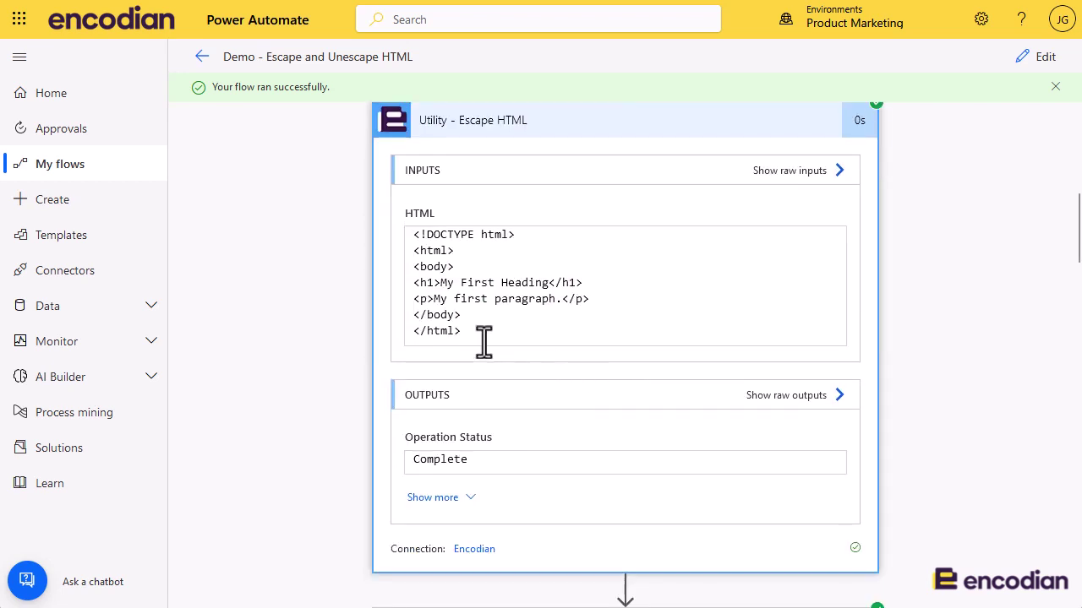
drag(482, 337, 405, 236)
scroll(538, 406, down, 2)
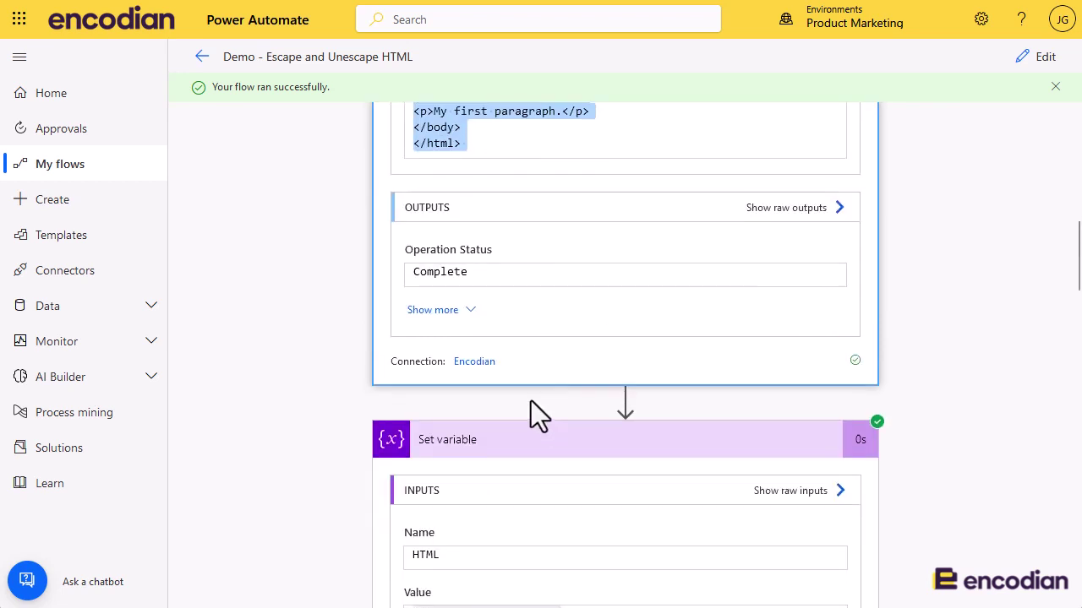
scroll(531, 406, up, 1)
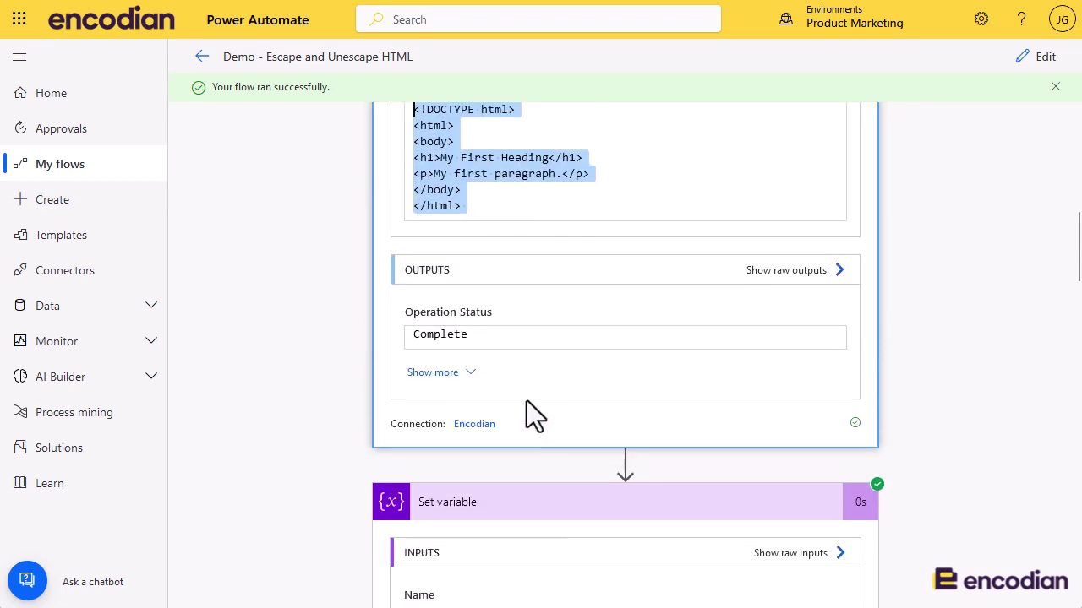
click(465, 373)
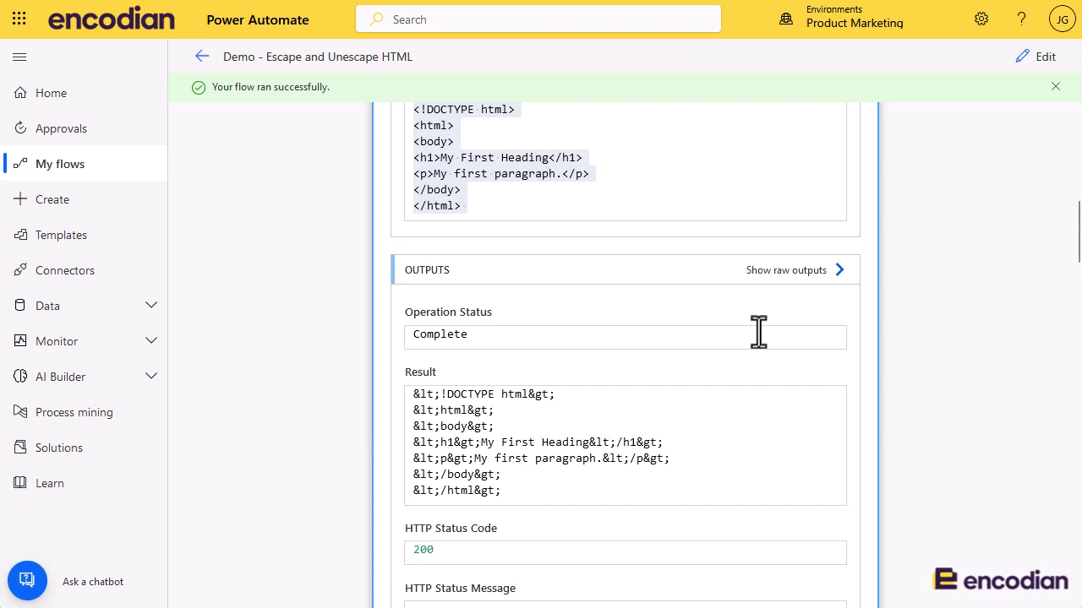
Collapse the details of the Initialize variable, Escape HTML, Set variable and Unescape HTML actions in the run
drag(1078, 230, 1076, 151)
click(492, 232)
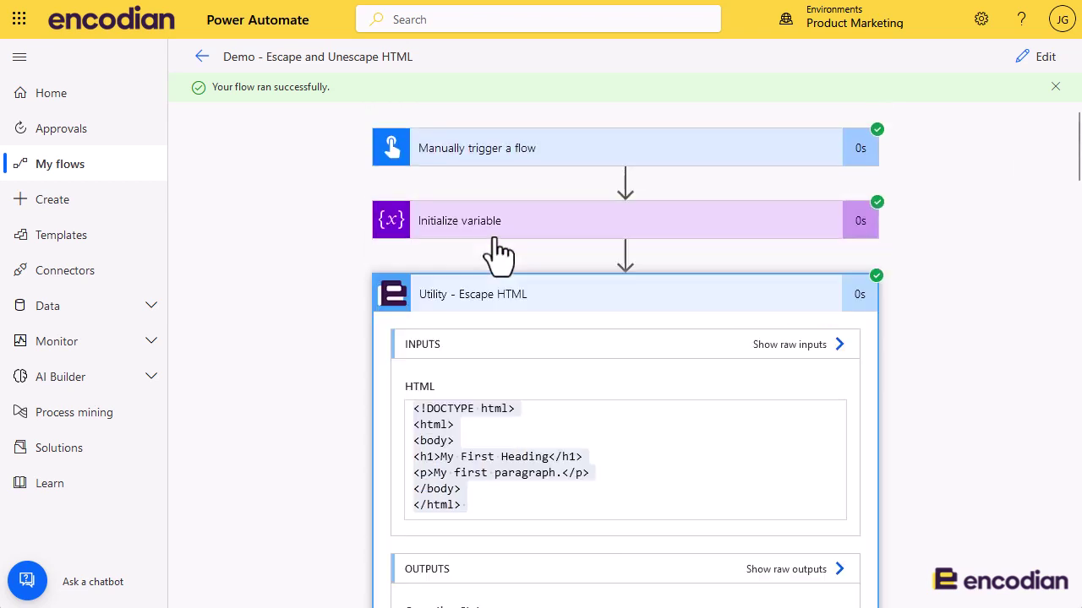
click(484, 295)
click(485, 370)
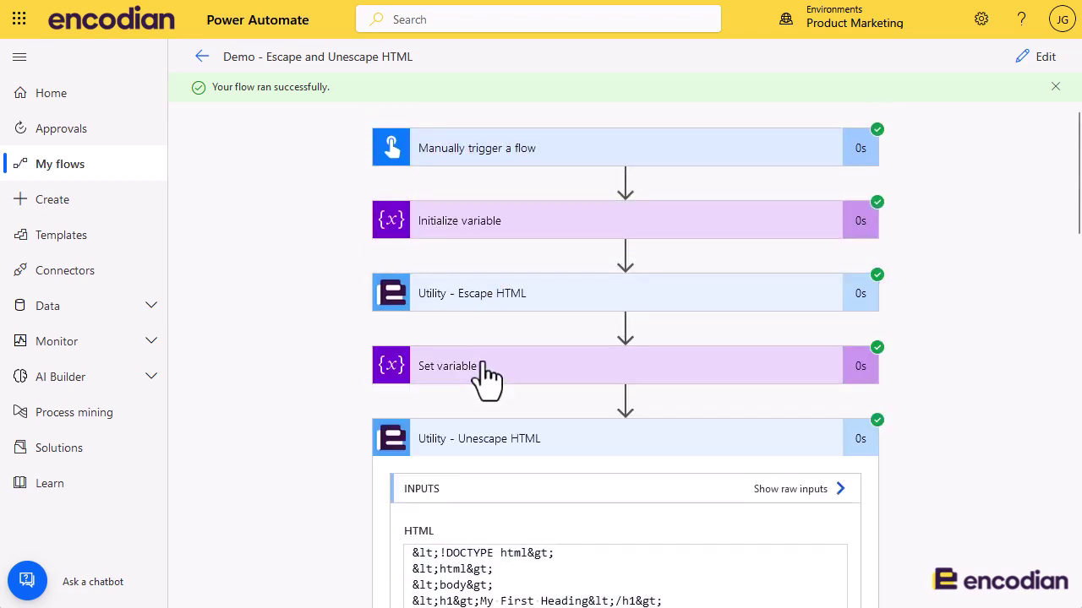
click(489, 443)
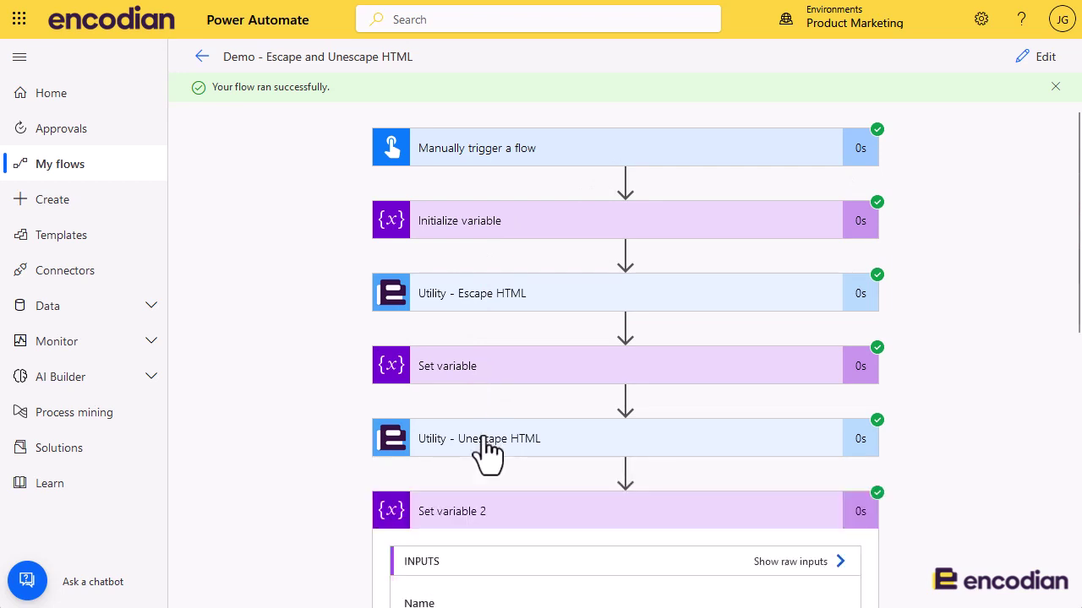